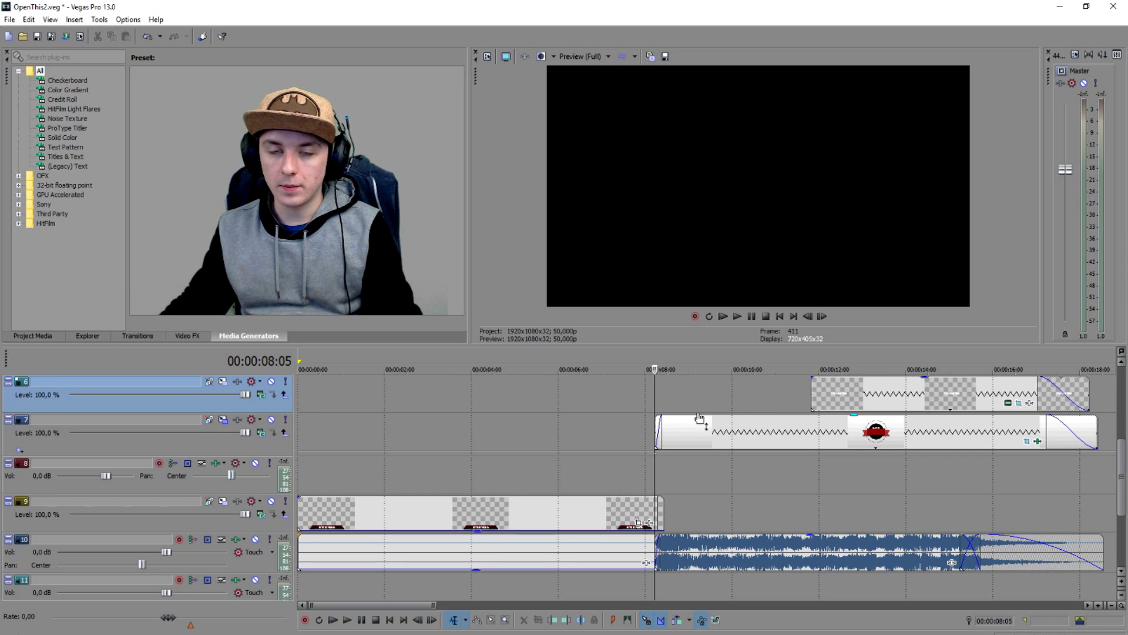
Step: Lower the track 4 colour background's opacity envelope to about 24%, with the playhead just before 8 s
click(659, 424)
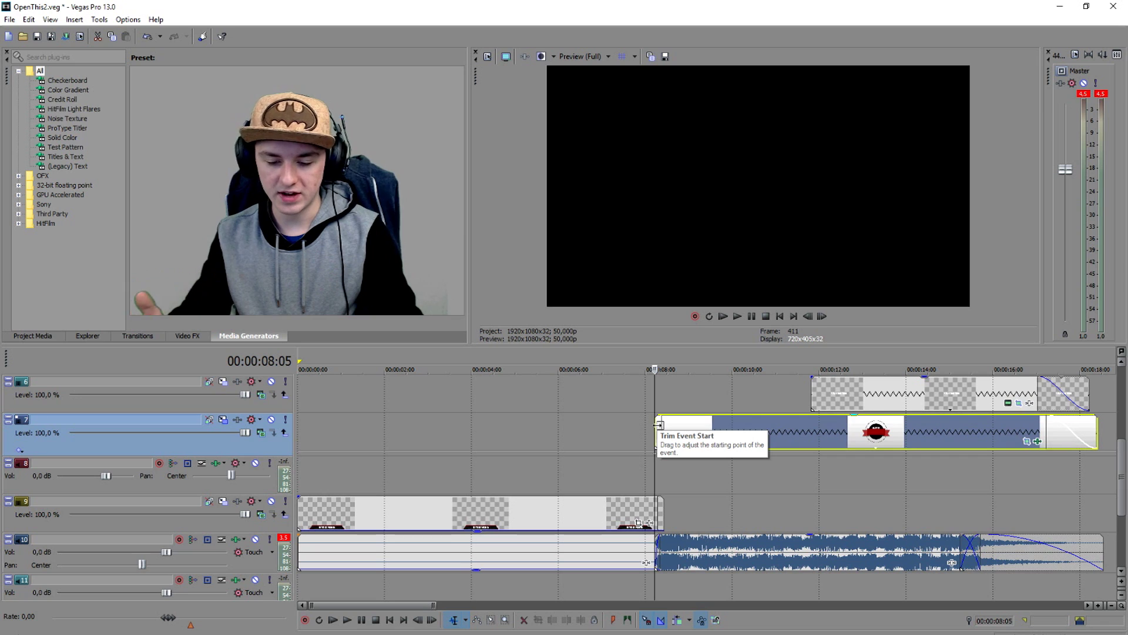
scroll(658, 424, up, 3)
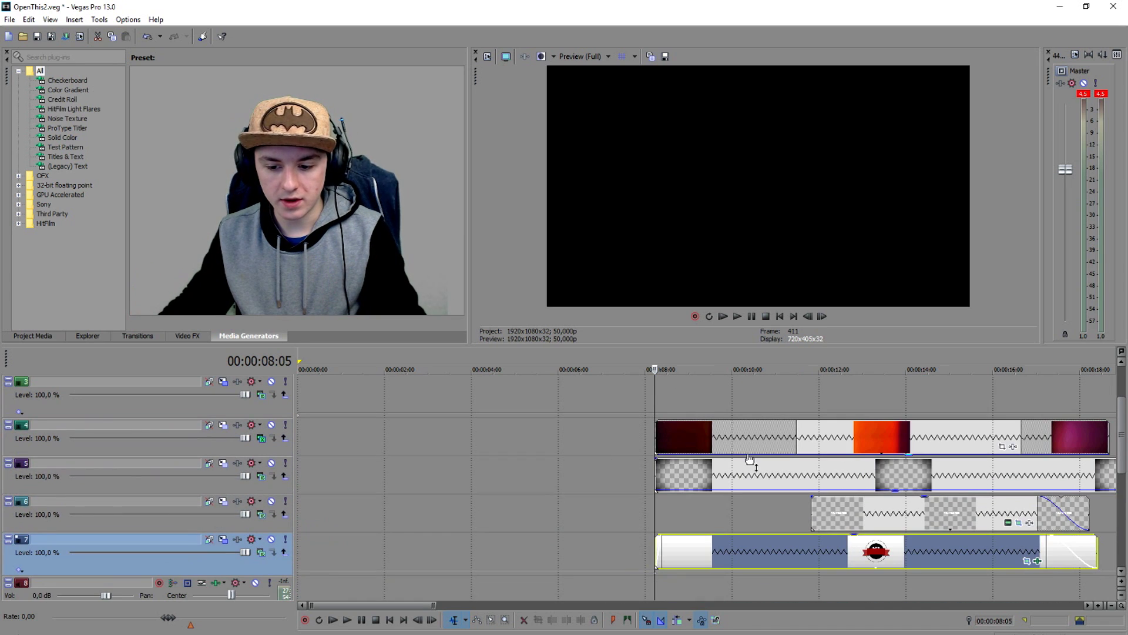
drag(816, 461, 817, 451)
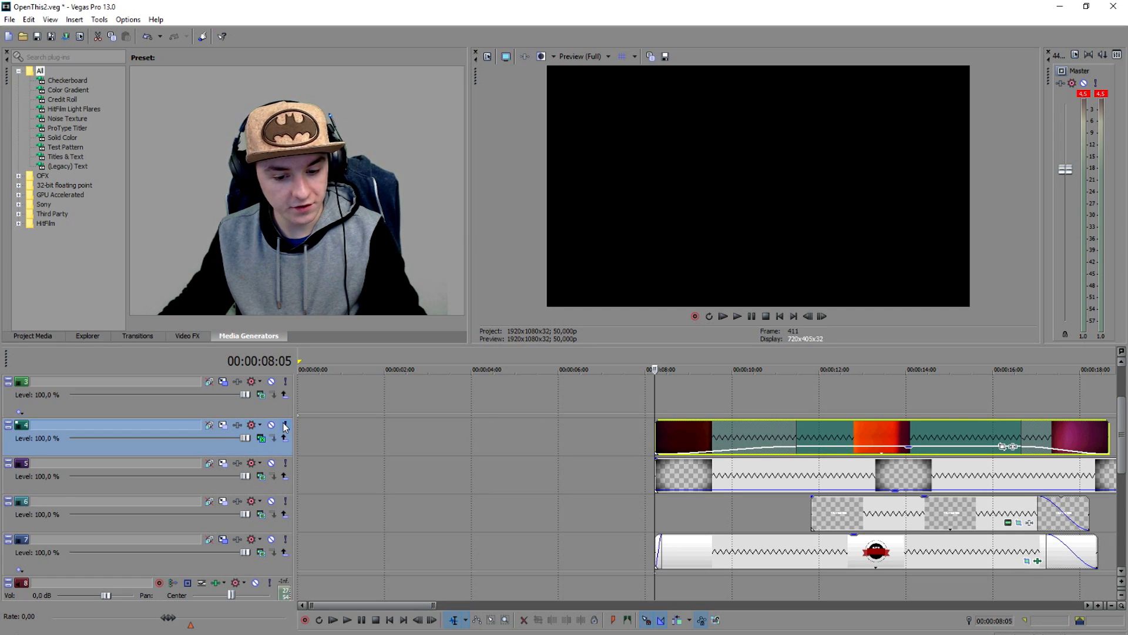
click(639, 364)
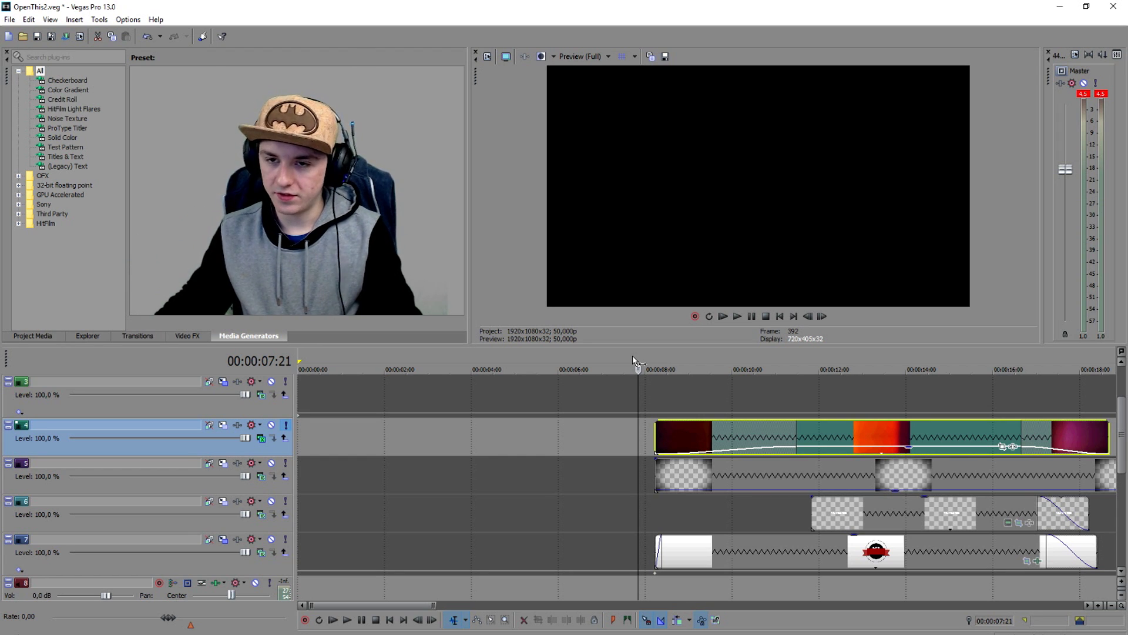
click(658, 383)
click(820, 407)
click(911, 394)
click(650, 511)
scroll(691, 411, down, 1)
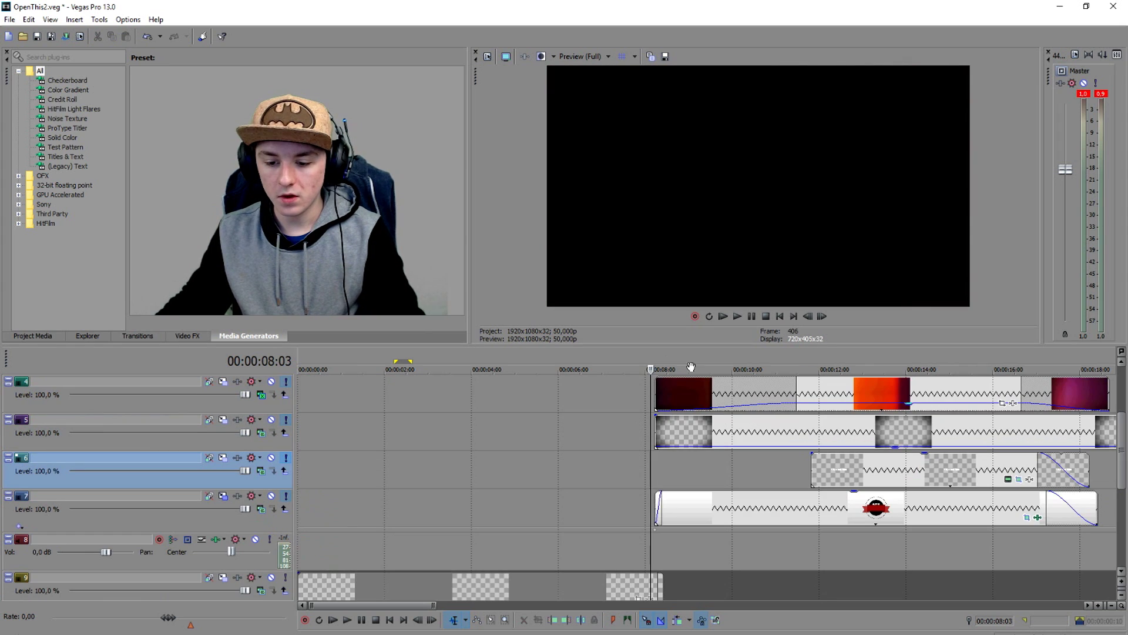
scroll(721, 435, down, 2)
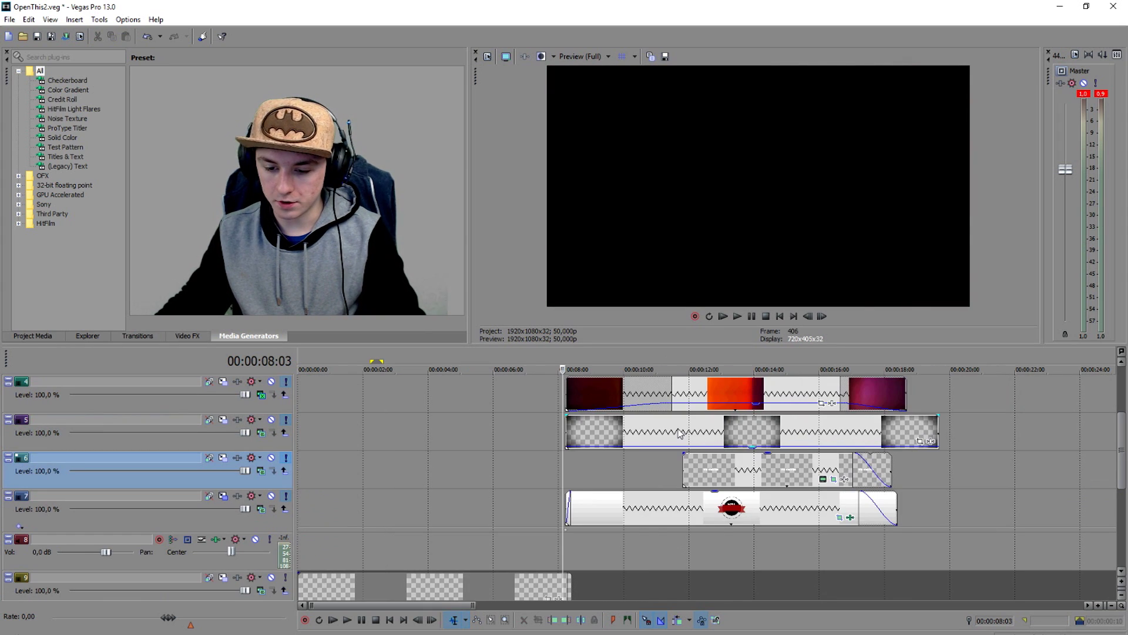
click(679, 435)
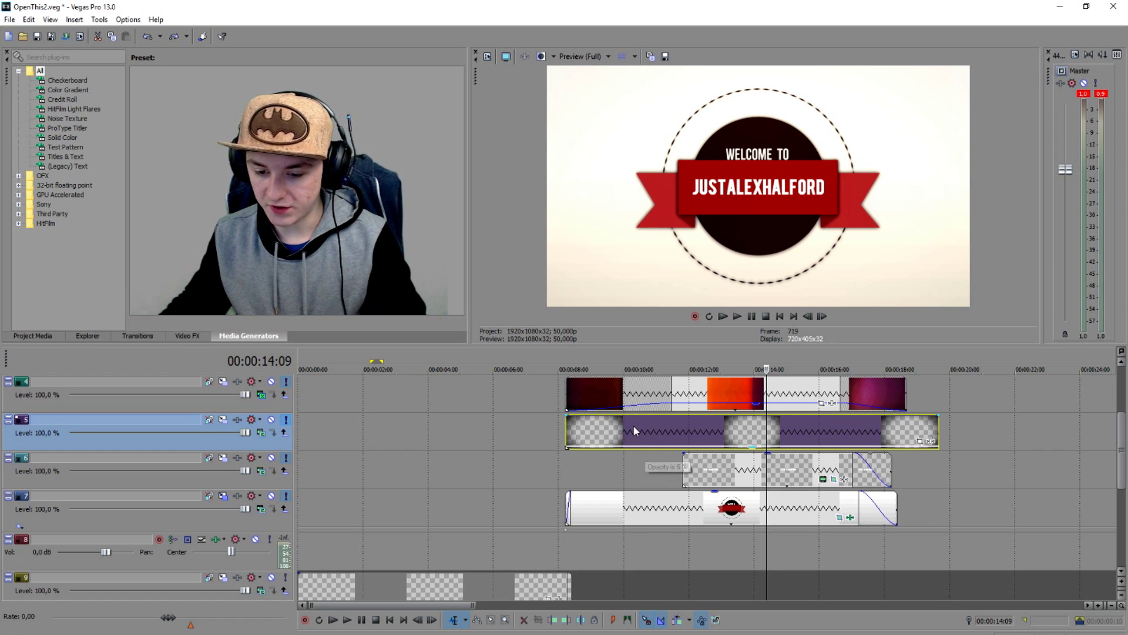
click(629, 508)
click(713, 470)
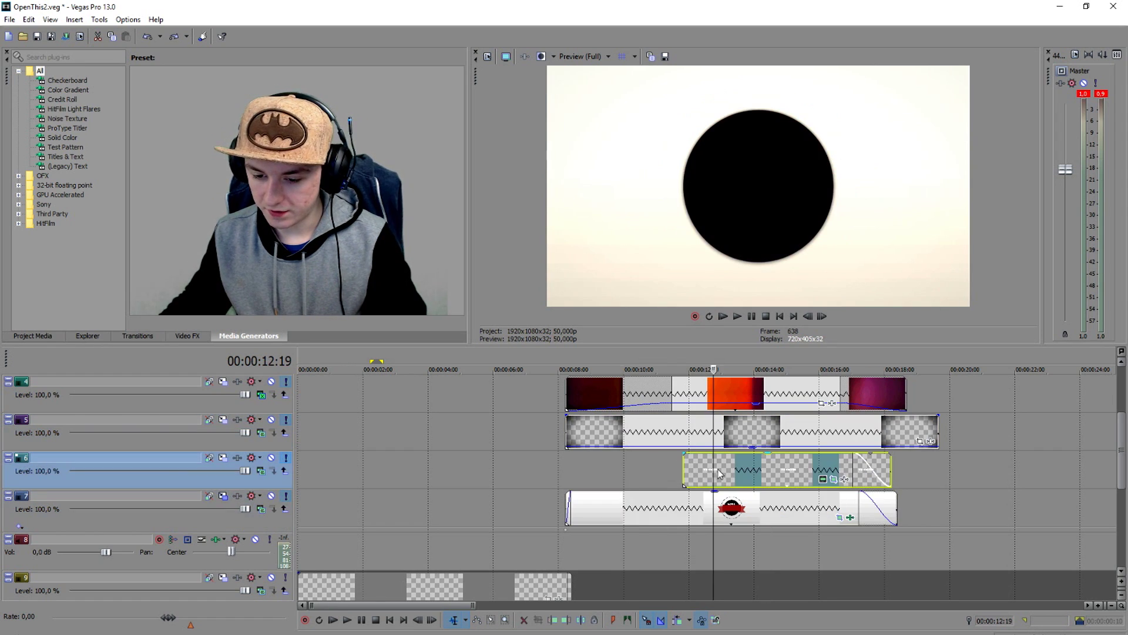
click(780, 469)
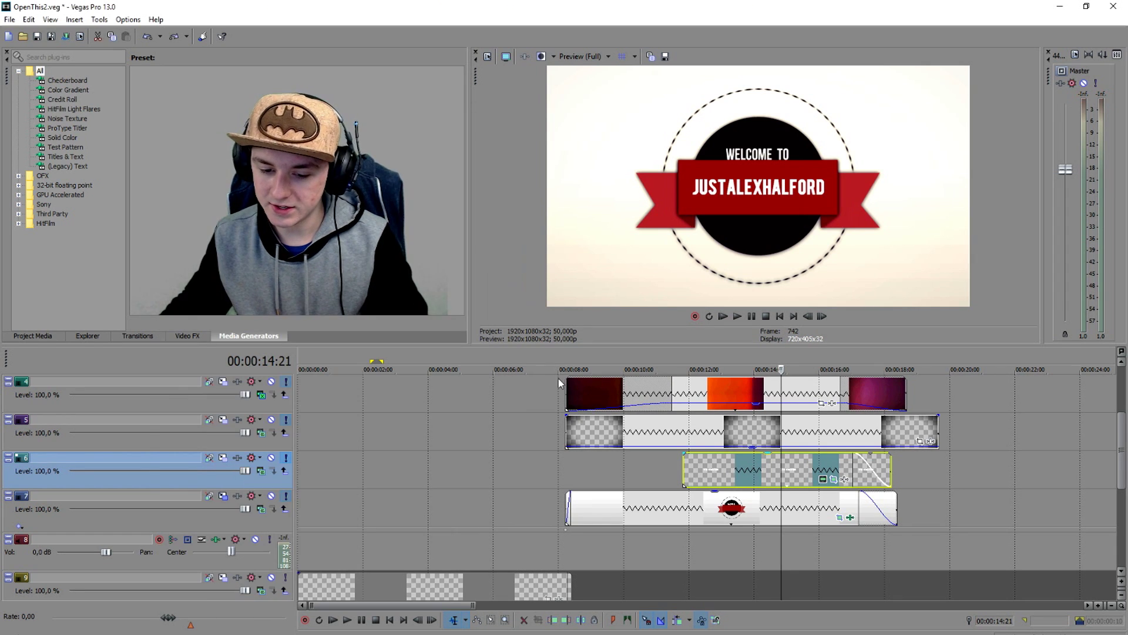
Step: Preview the track 7 logo event from 9 s through the finished title at 14:21
click(568, 506)
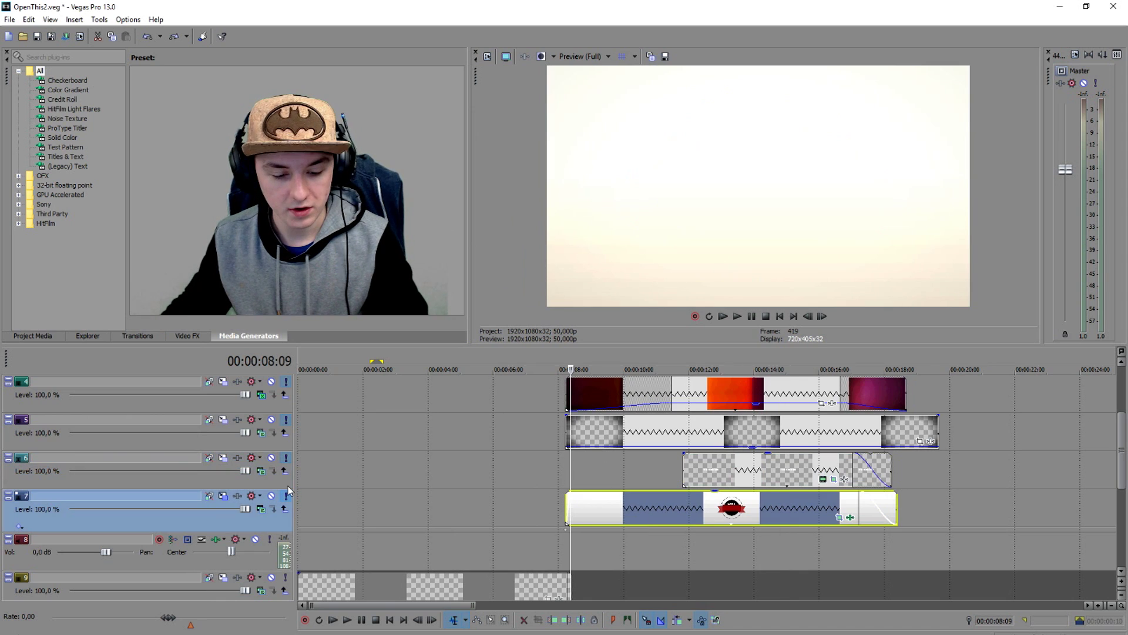
click(287, 497)
scroll(548, 498, up, 3)
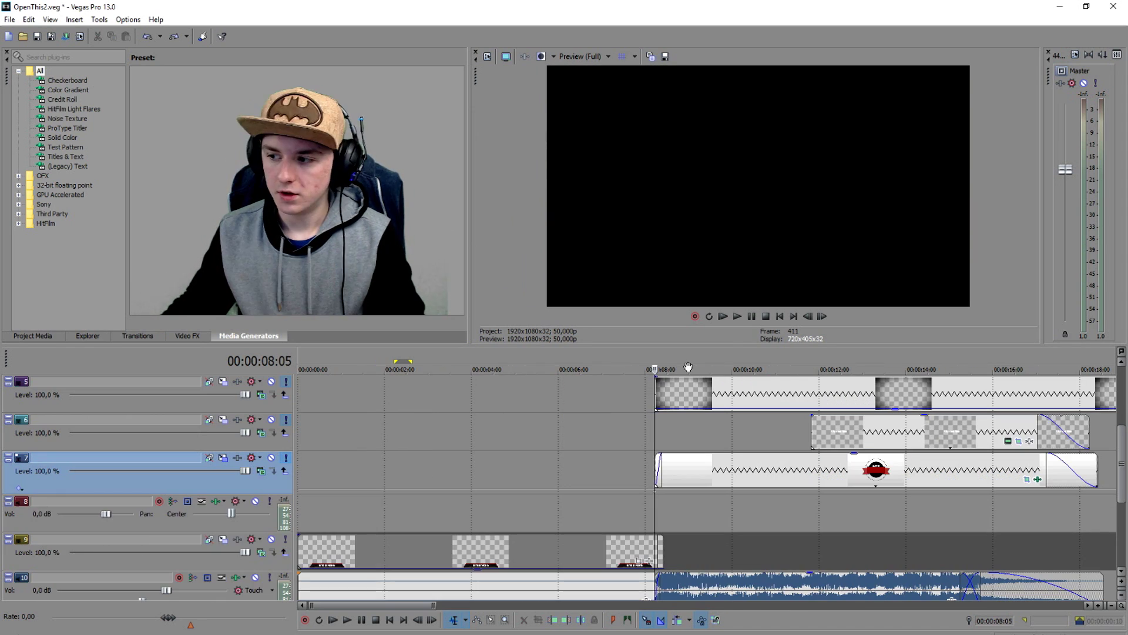
click(690, 468)
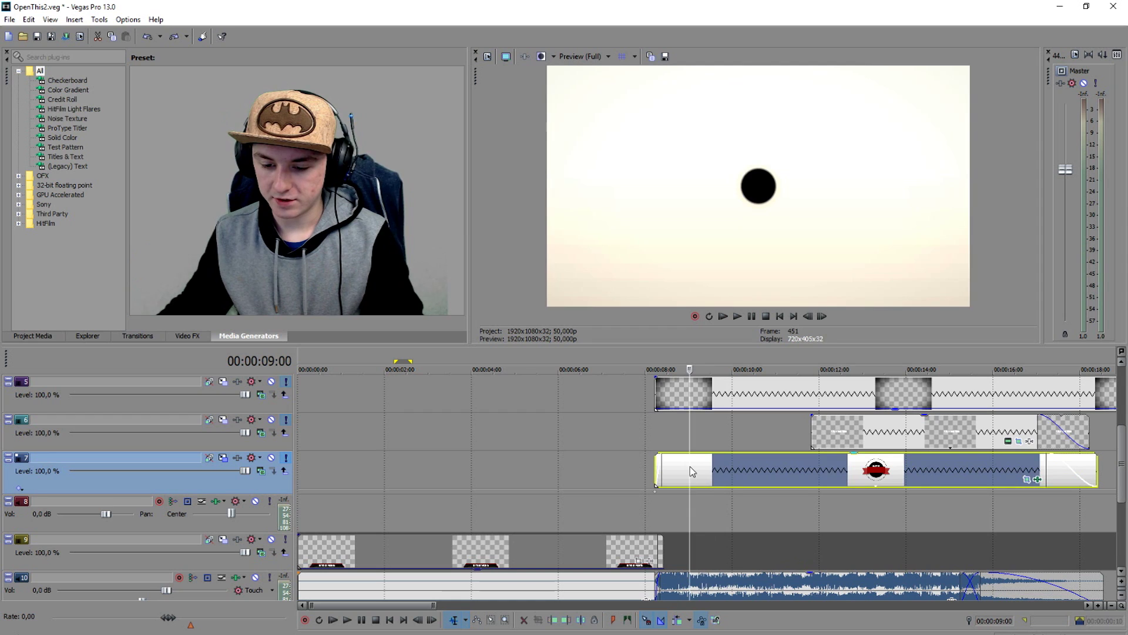
key(space)
scroll(654, 458, down, 2)
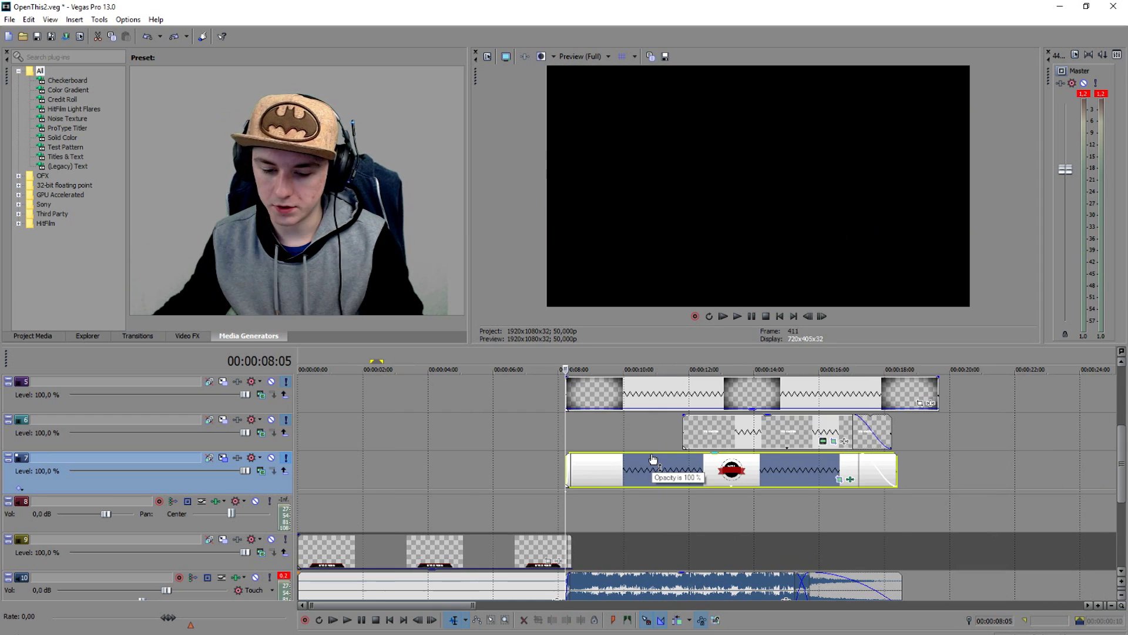
click(632, 470)
click(735, 479)
click(782, 486)
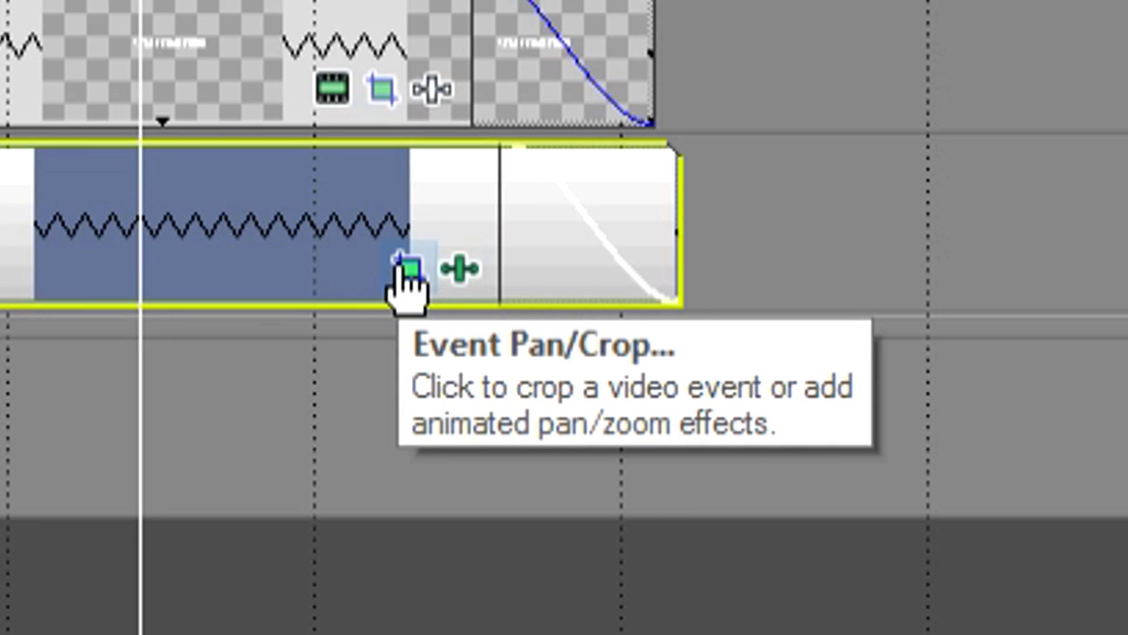
Step: Disable Brightness and Contrast and Color Corrector in the logo event's effects window
click(839, 480)
drag(435, 333, 550, 345)
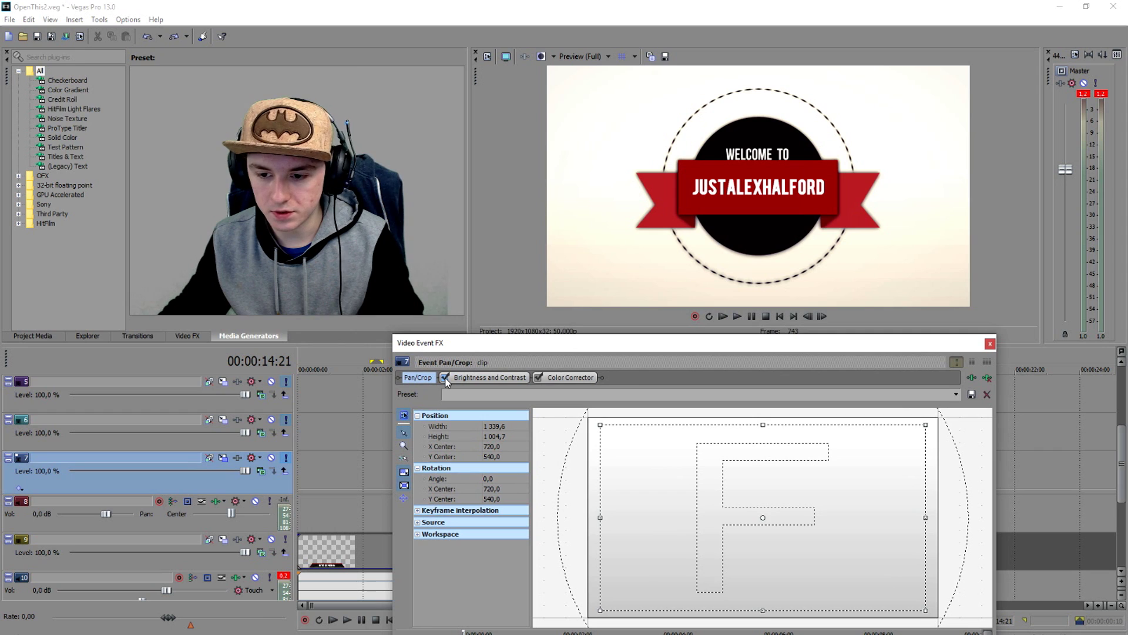
click(445, 377)
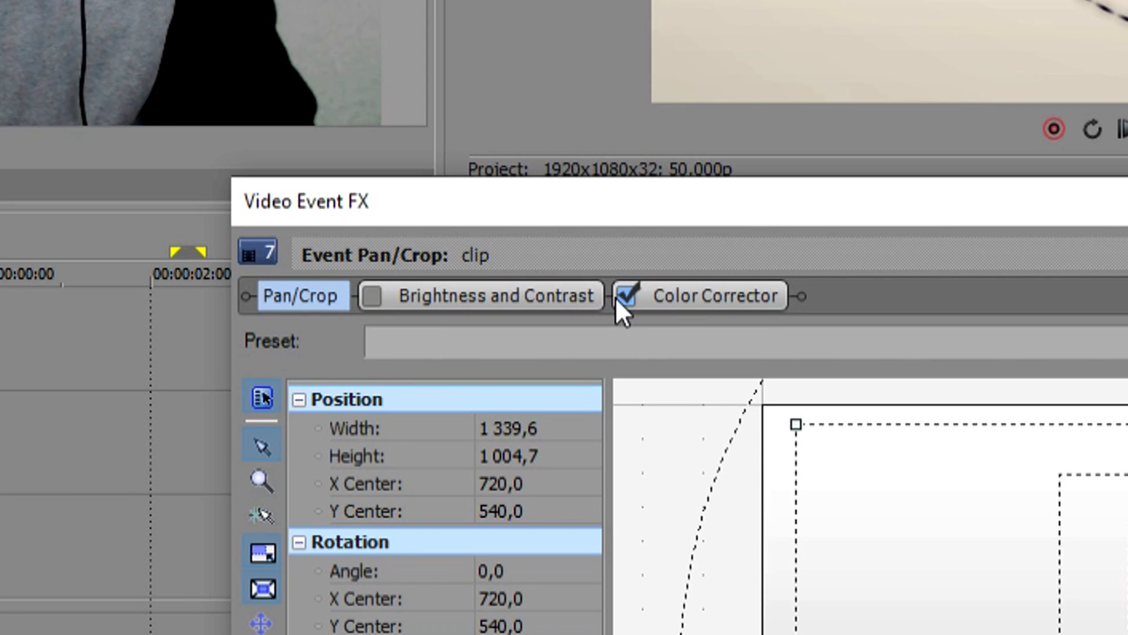
click(536, 378)
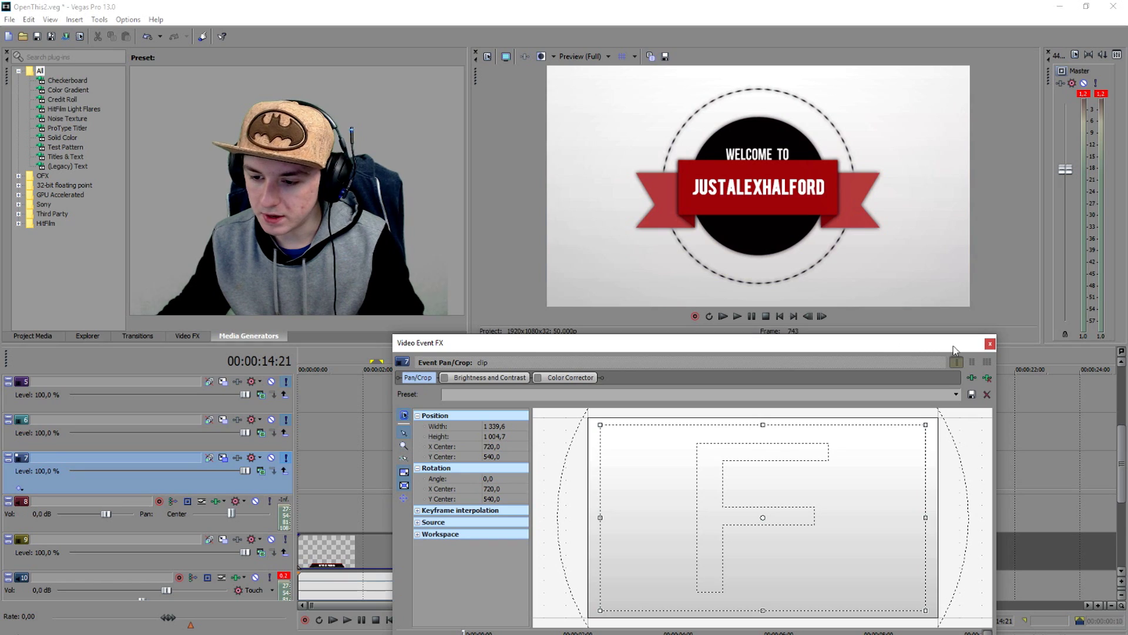
click(991, 344)
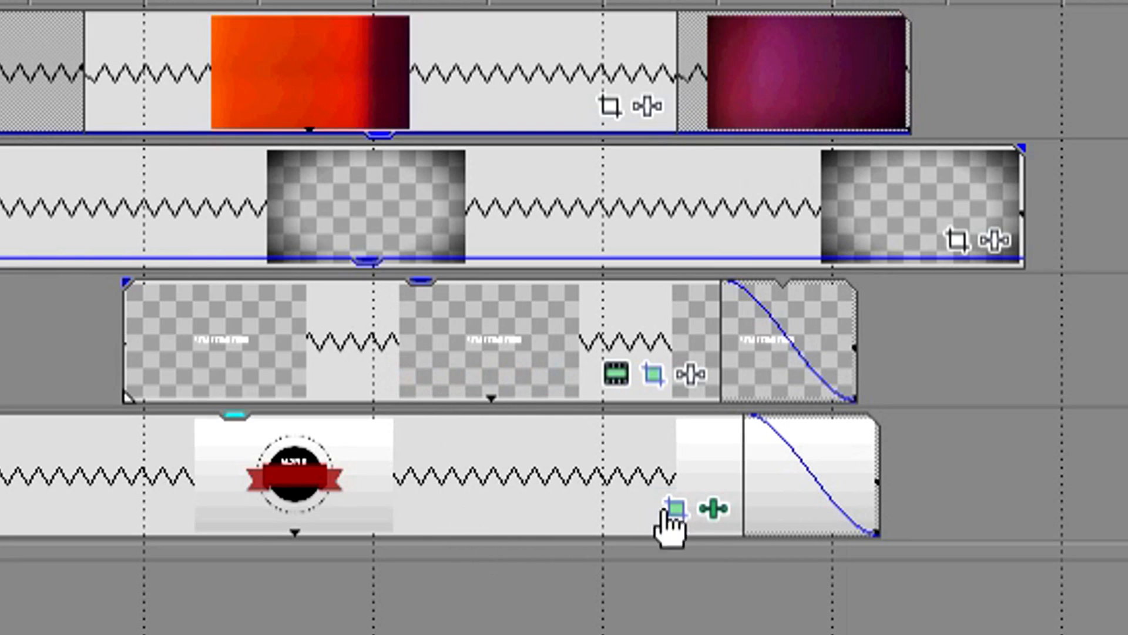
Step: Re-enable Brightness and Contrast and Color Corrector on the logo event, checking the Color Corrector settings
click(739, 517)
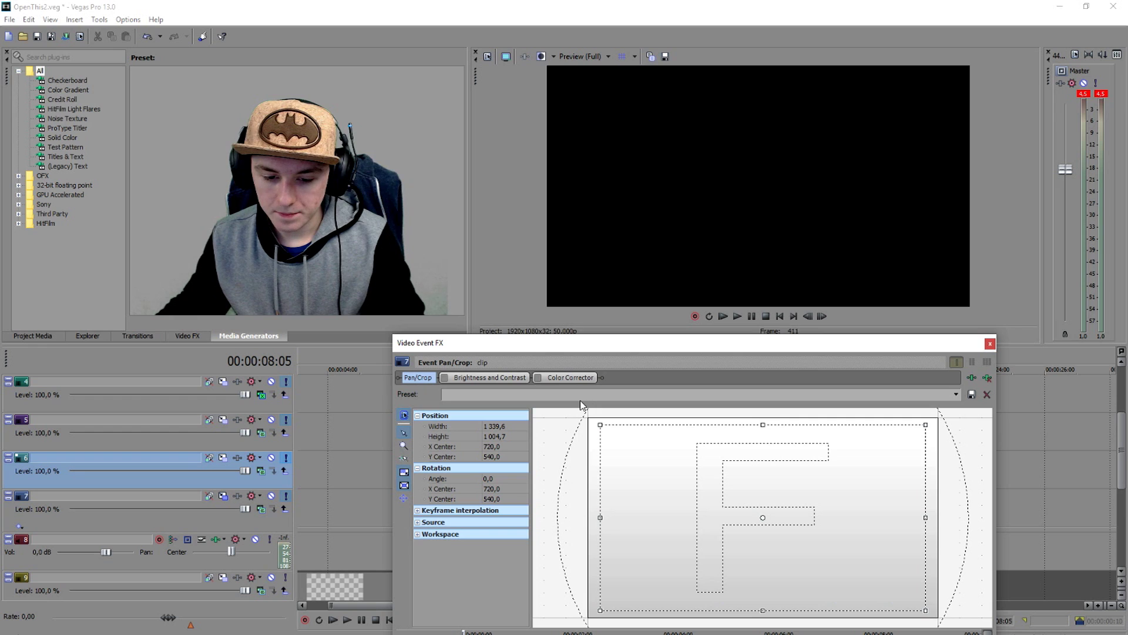
click(560, 378)
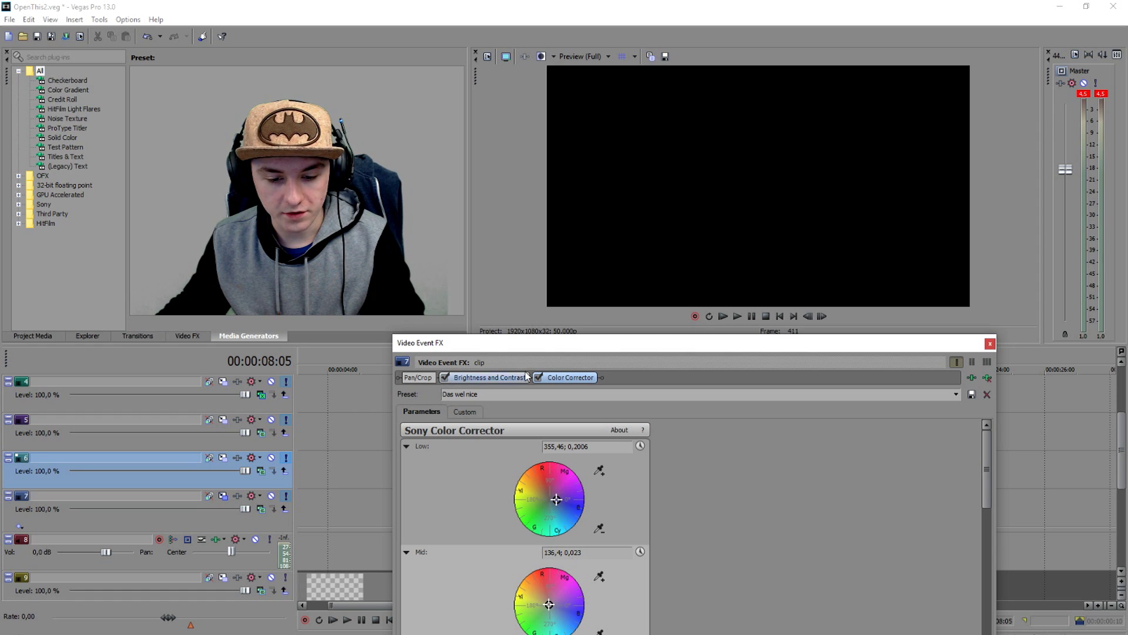
drag(623, 356, 586, 345)
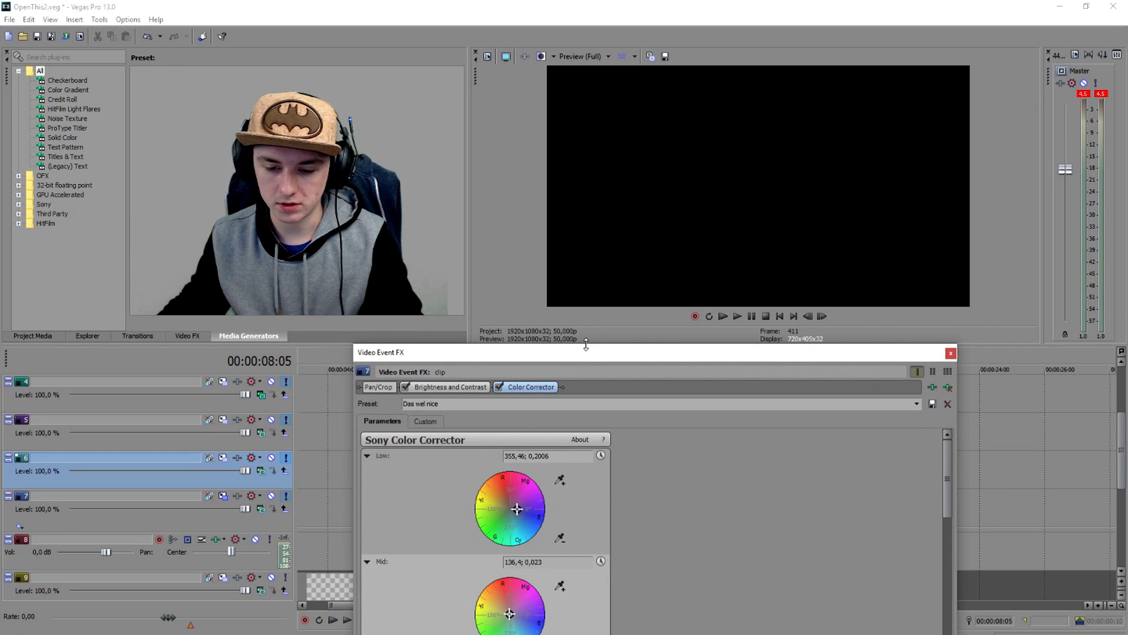
key(Escape)
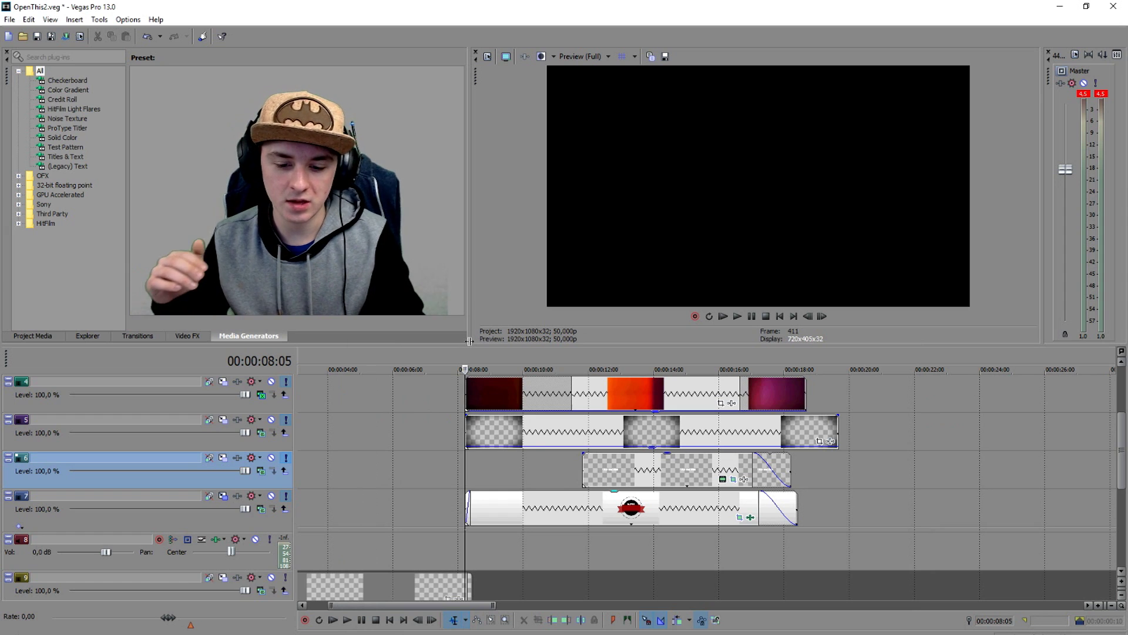
scroll(536, 360, down, 2)
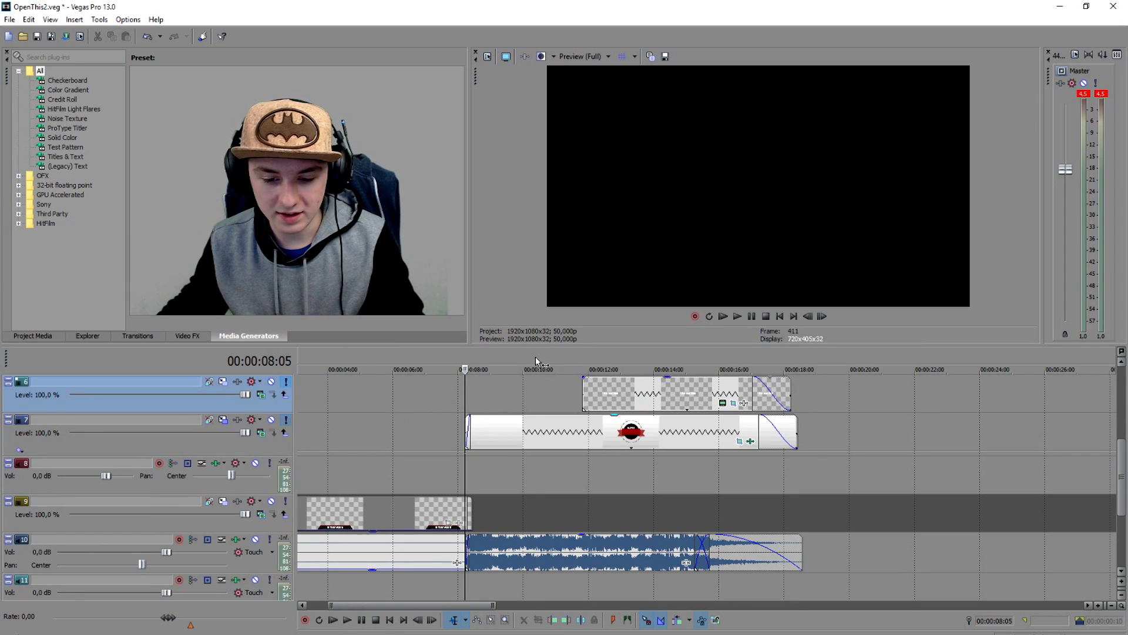
click(535, 361)
key(space)
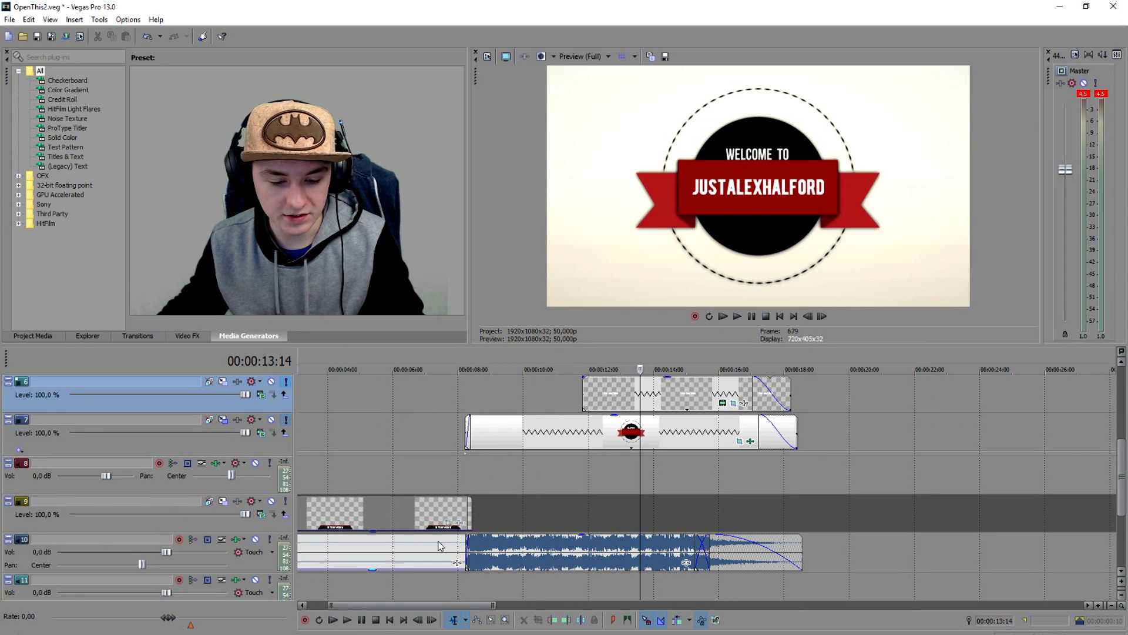
key(Home)
click(506, 492)
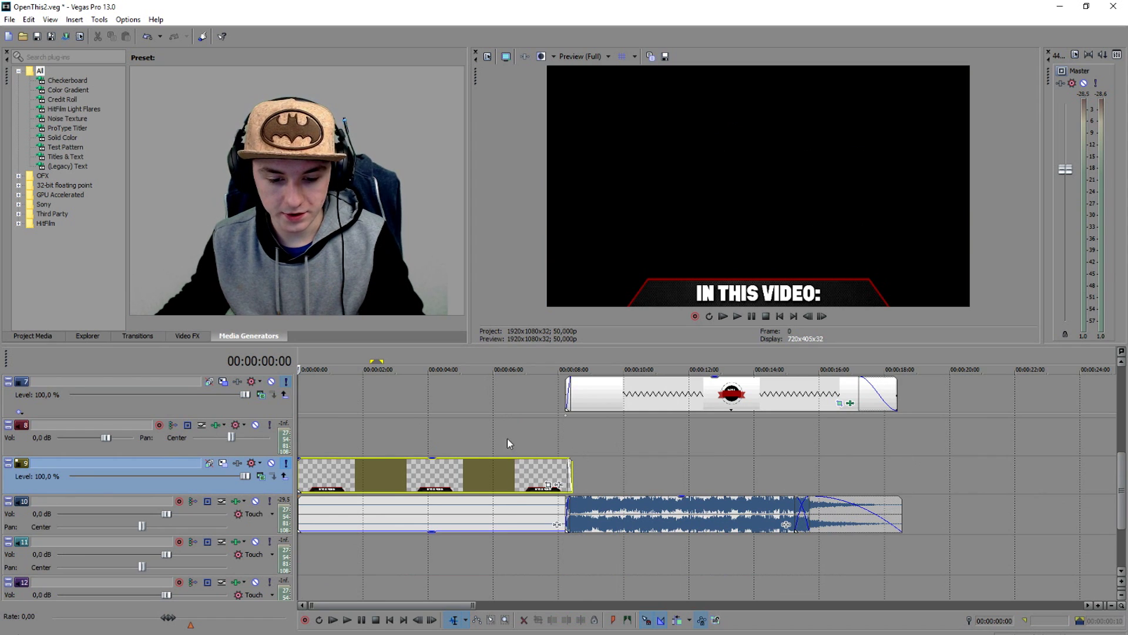
click(558, 433)
click(572, 431)
scroll(588, 446, up, 3)
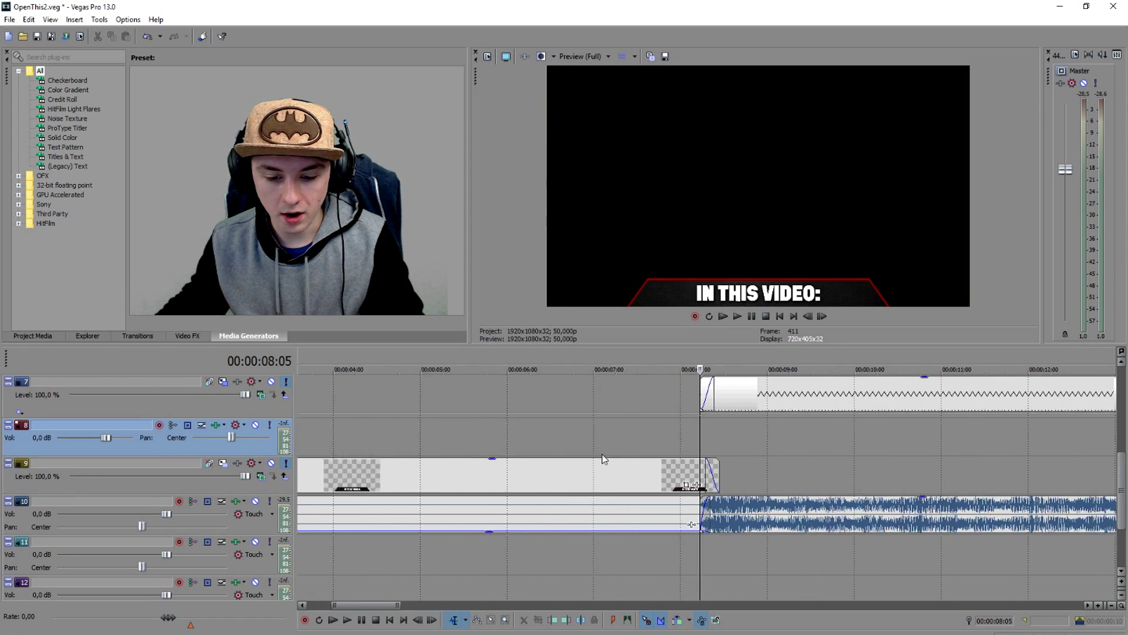
click(617, 522)
scroll(735, 442, down, 2)
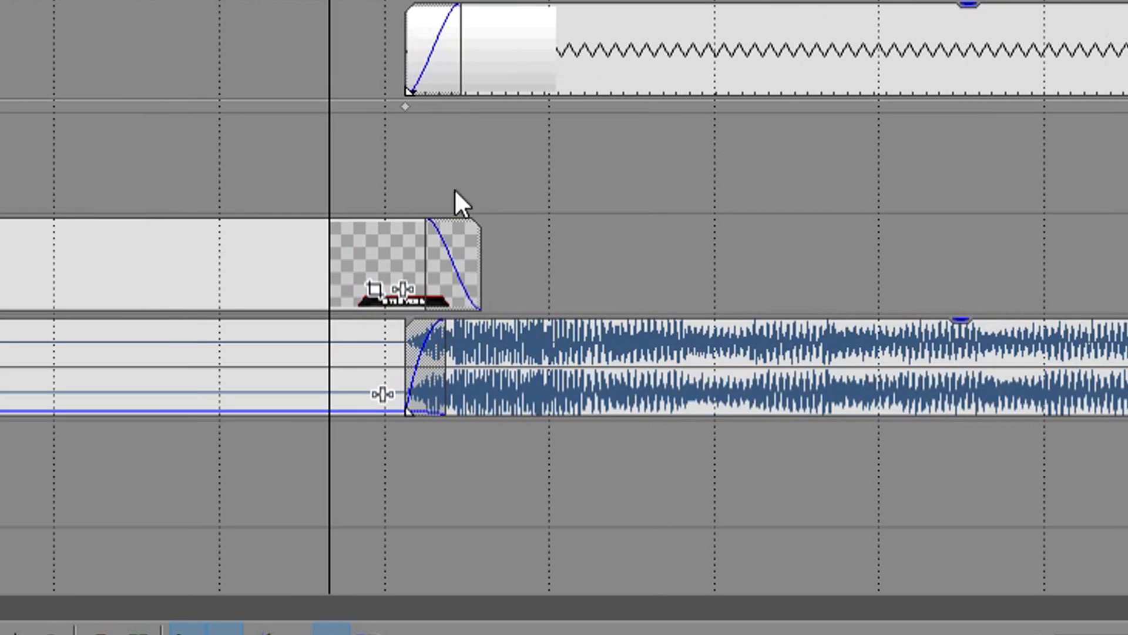
key(space)
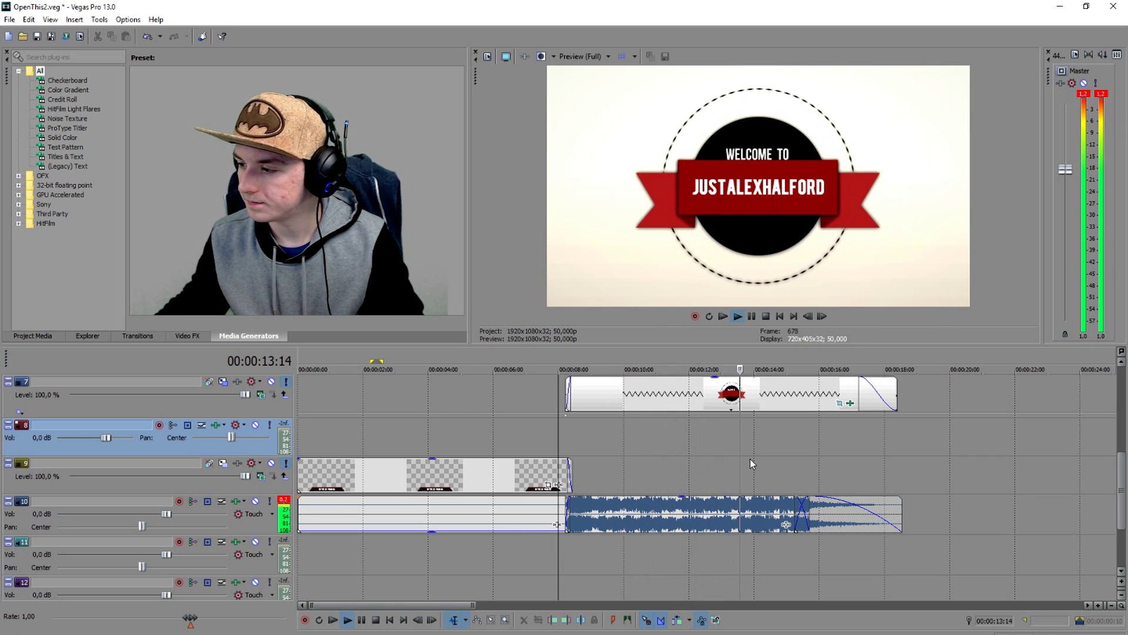
scroll(802, 464, up, 2)
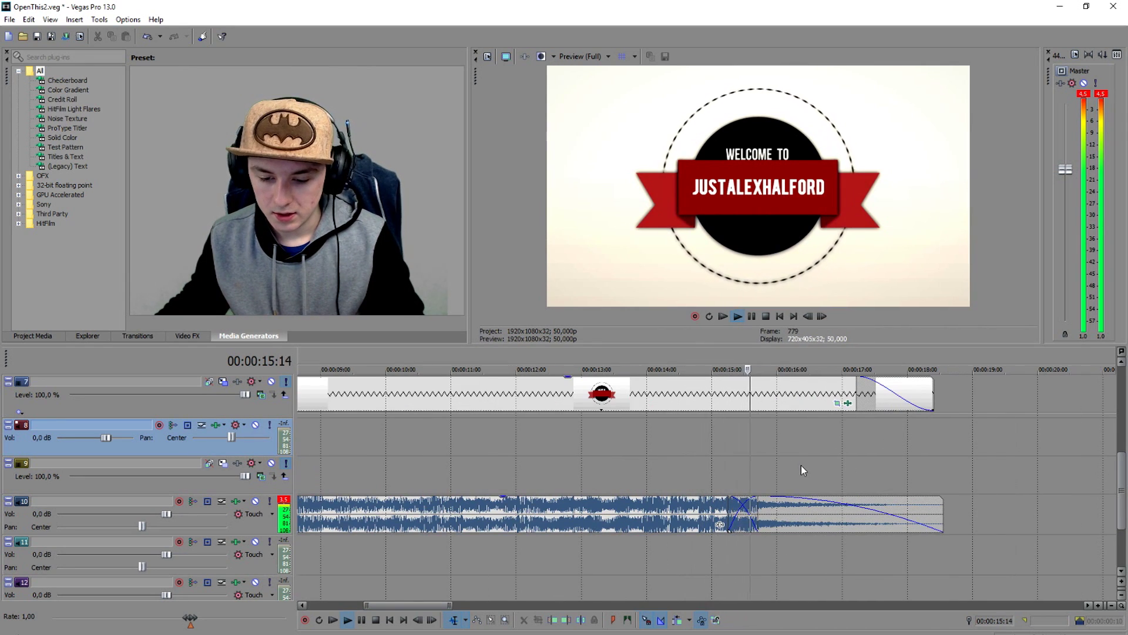
key(space)
scroll(731, 517, down, 2)
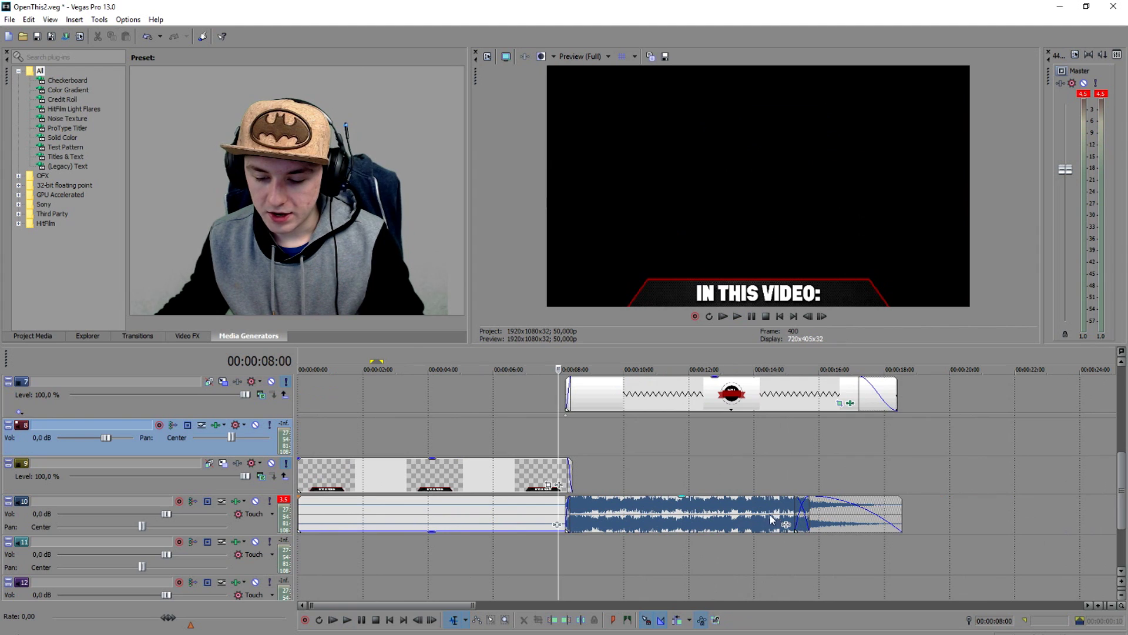
click(716, 515)
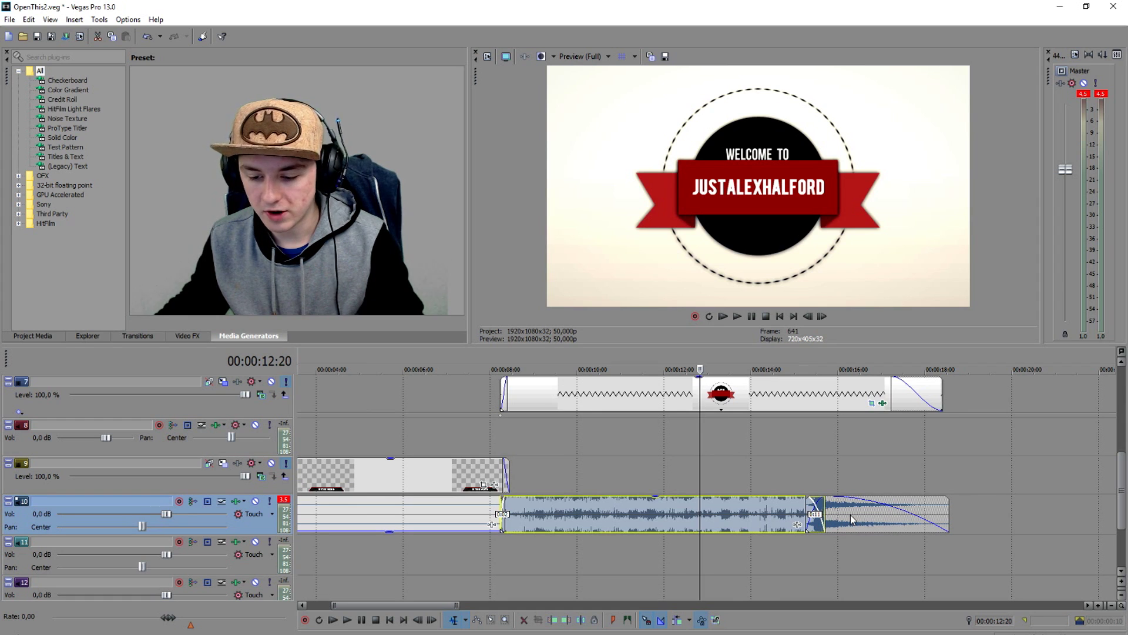
key(space)
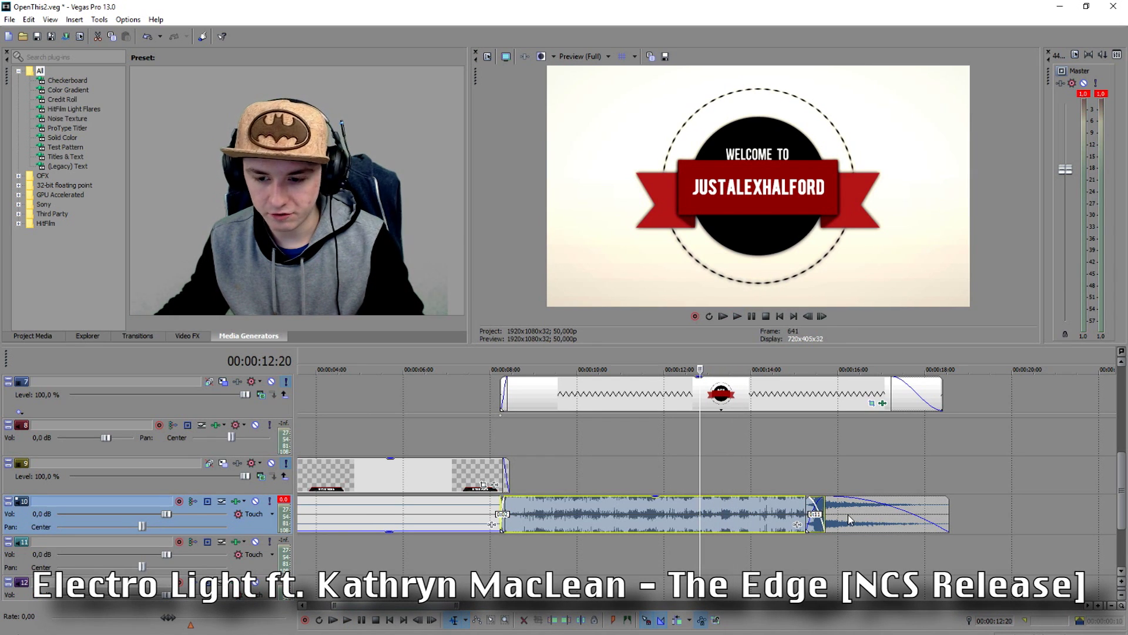
Step: Extend the track 10 main music clip's end from about 16 s to about 21 s
click(846, 516)
scroll(833, 513, down, 3)
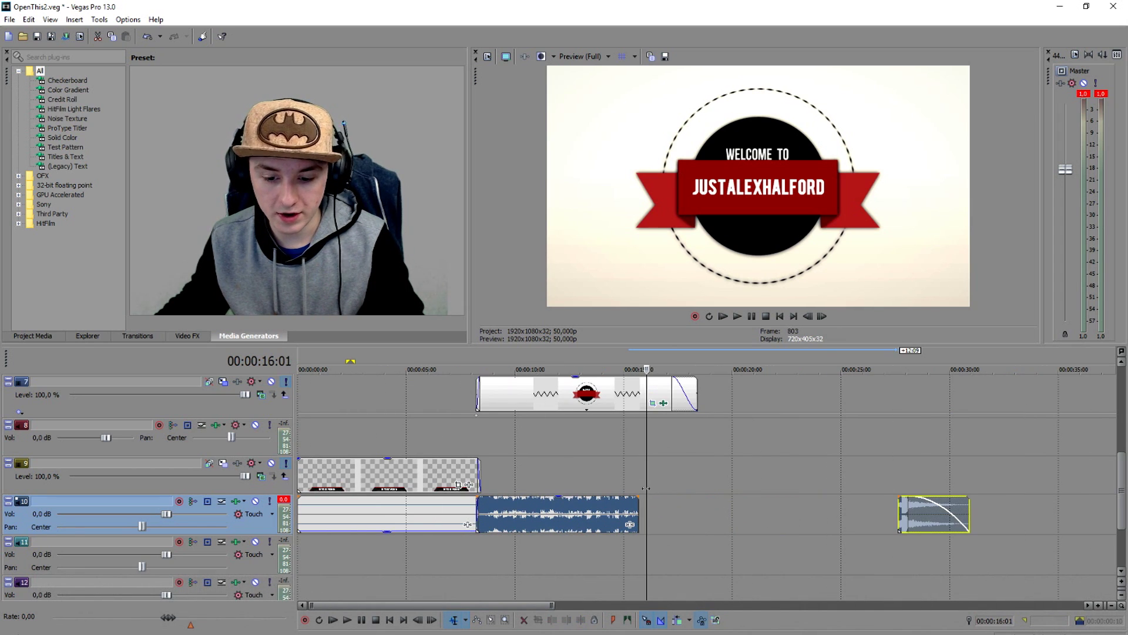
drag(638, 513, 759, 514)
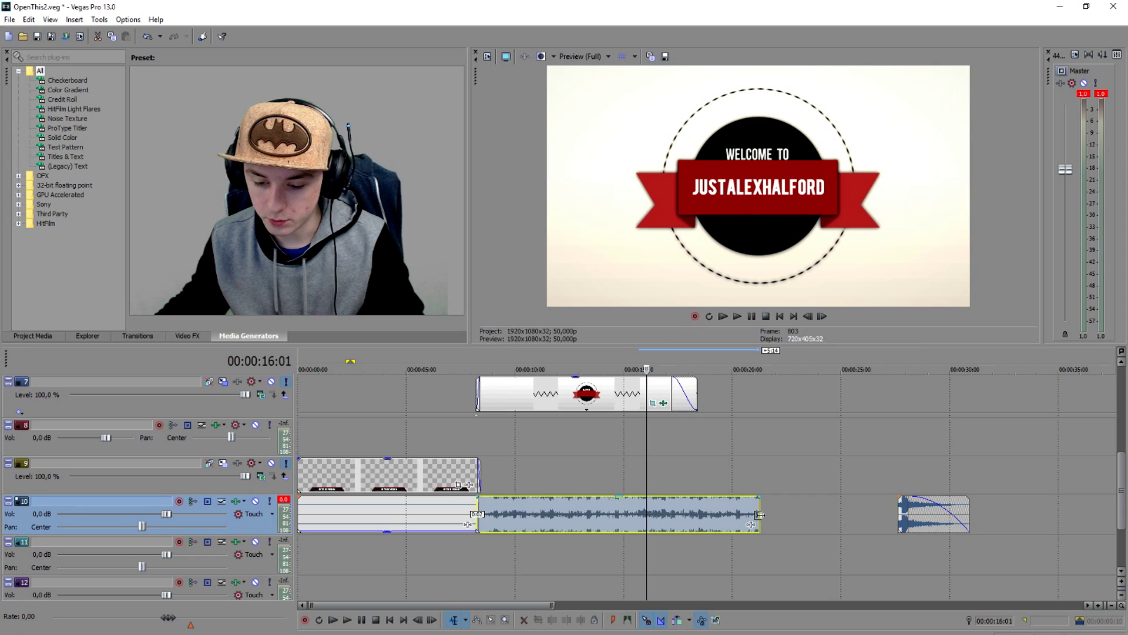
click(467, 448)
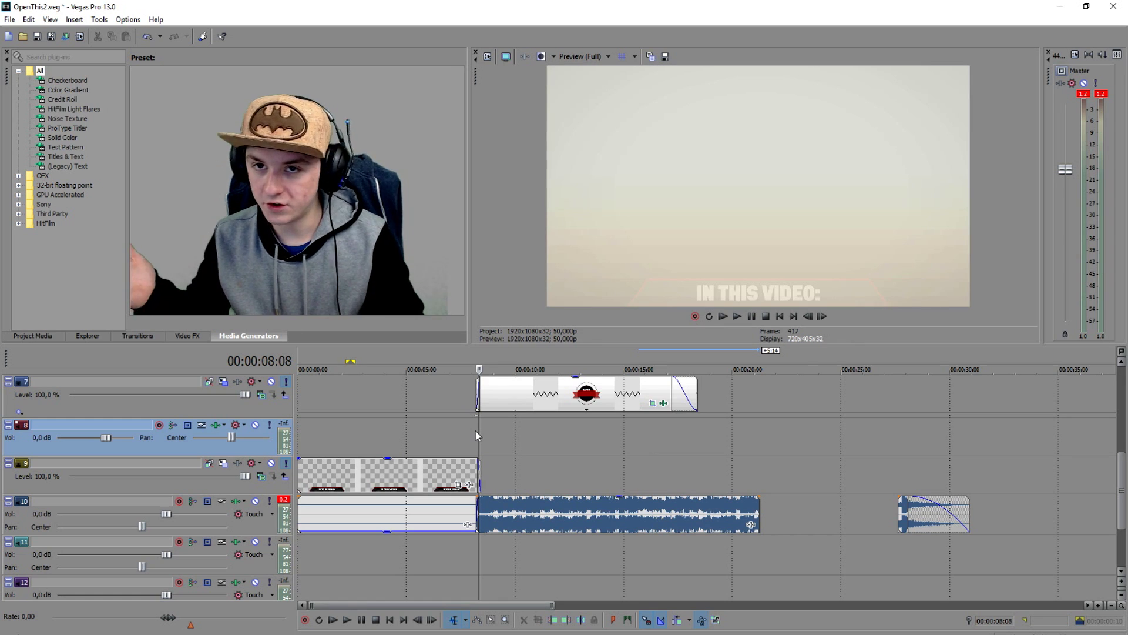
Step: Play from 14 s, then slide the song's ending clip left toward the main music
click(631, 482)
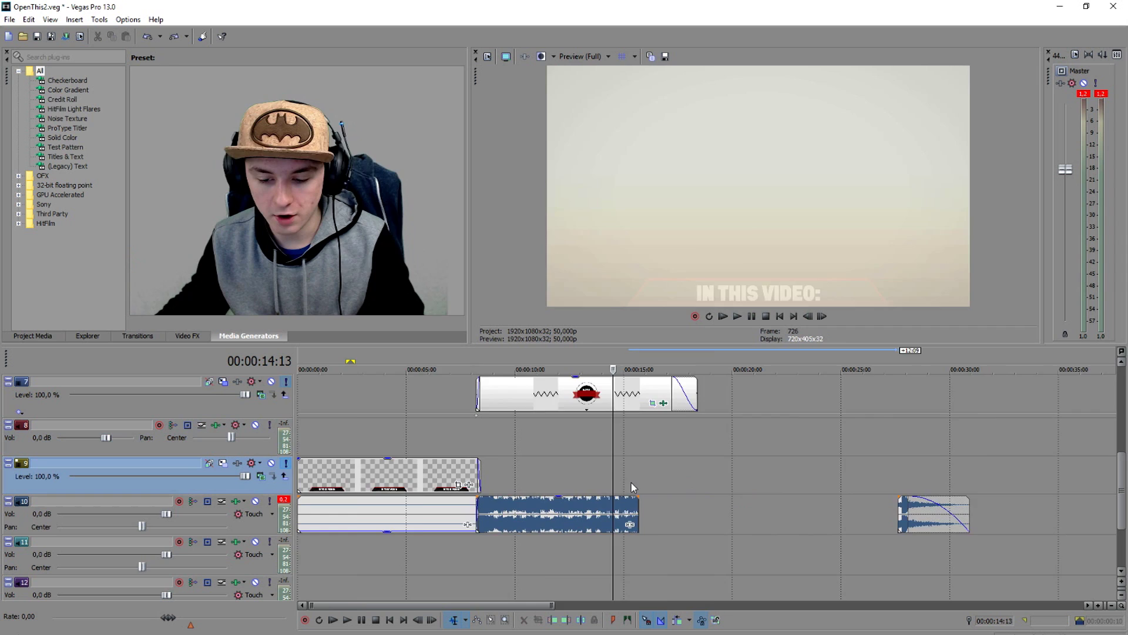
scroll(635, 482, up, 3)
key(space)
key(space)
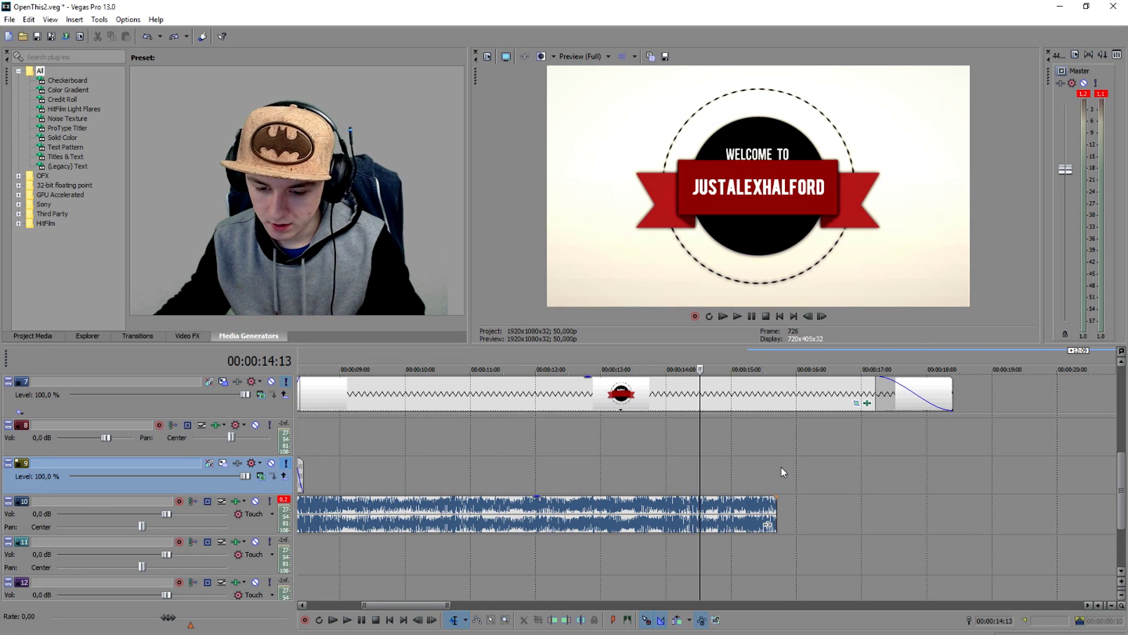
scroll(868, 537, down, 4)
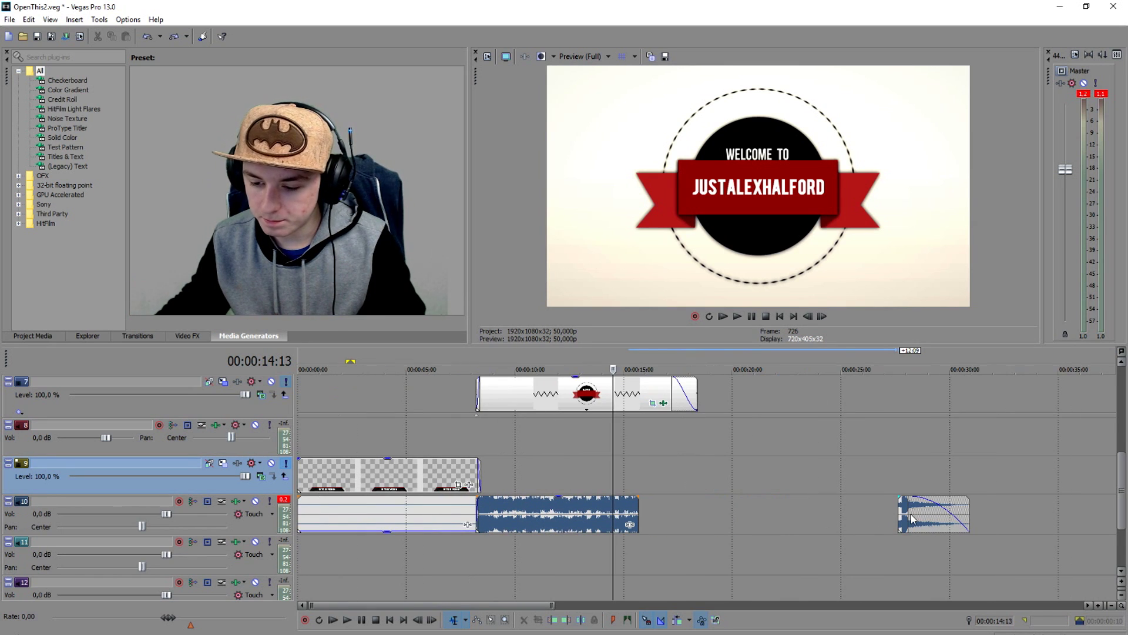
drag(913, 519, 701, 506)
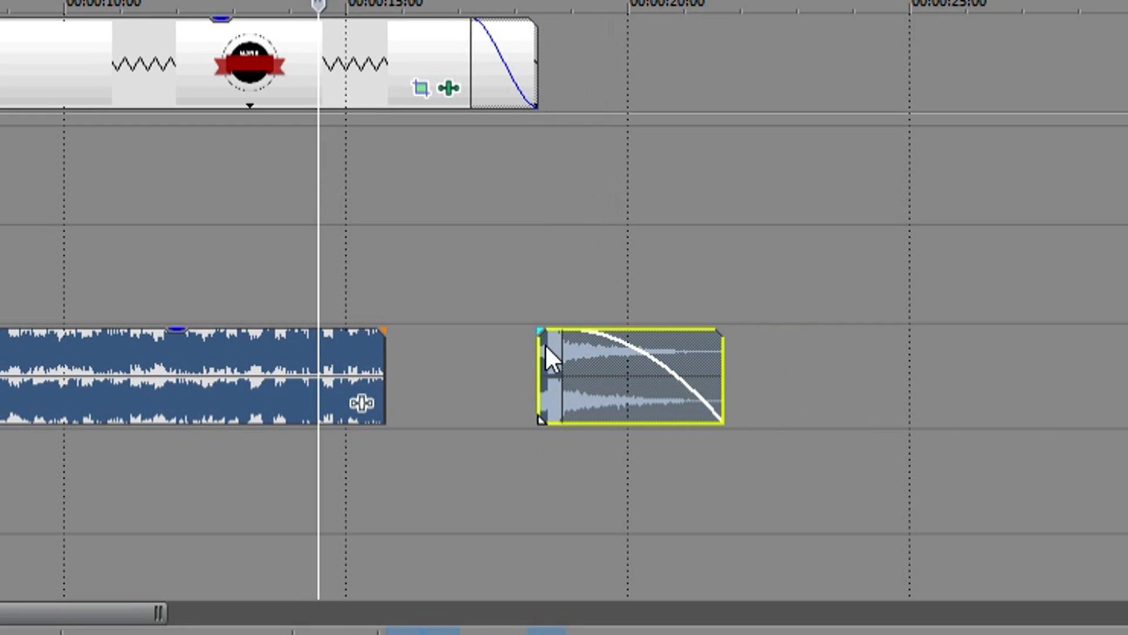
click(545, 344)
scroll(544, 343, up, 4)
drag(545, 372, 187, 372)
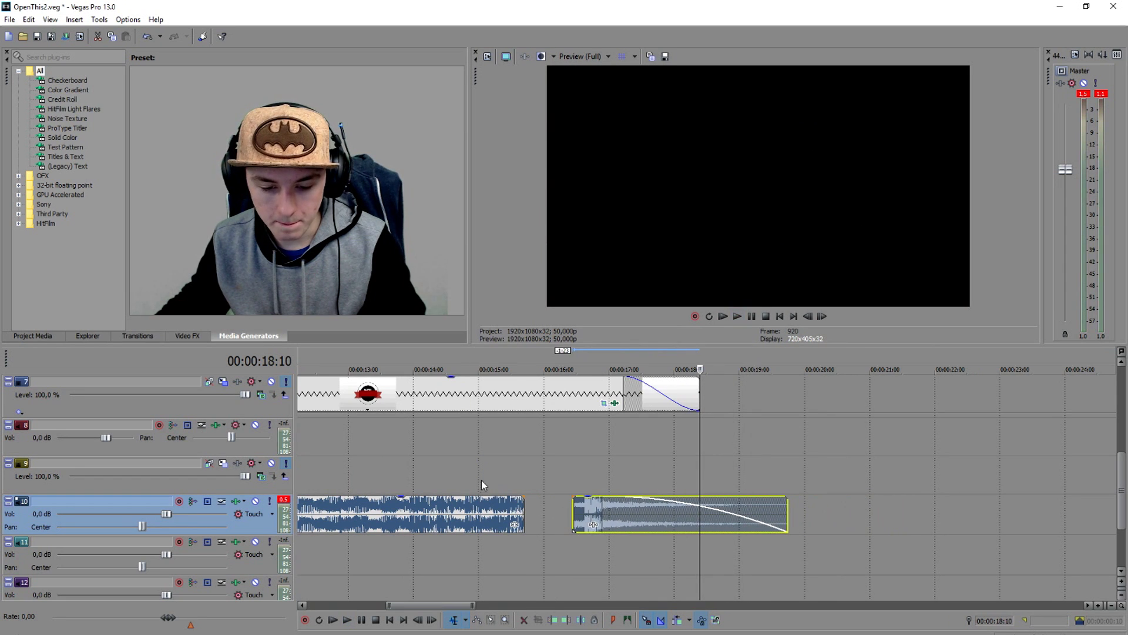
Step: Overlap the ending clip onto the main music, forming a crossfade of about 0:09
click(481, 484)
scroll(481, 484, up, 3)
drag(957, 522, 848, 511)
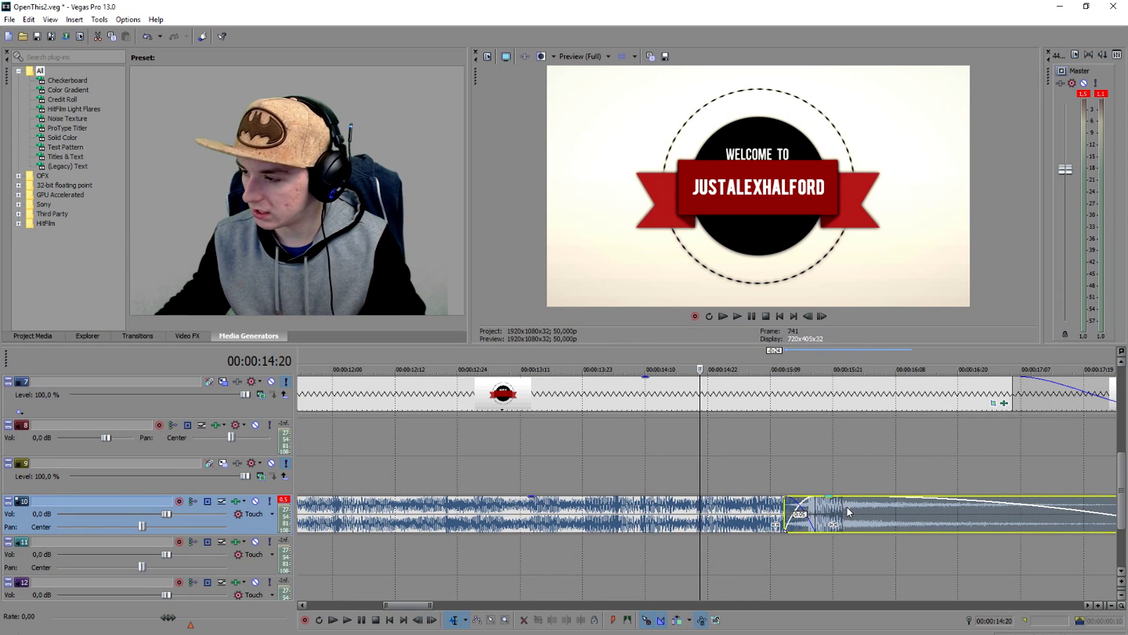
scroll(852, 516, up, 2)
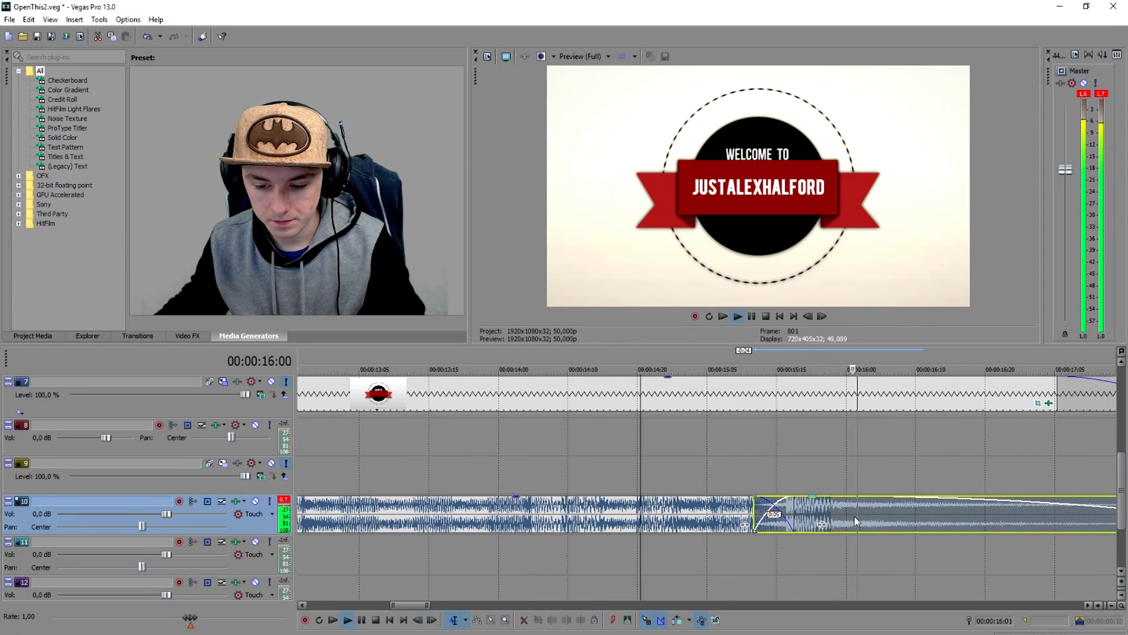
drag(853, 516, 831, 522)
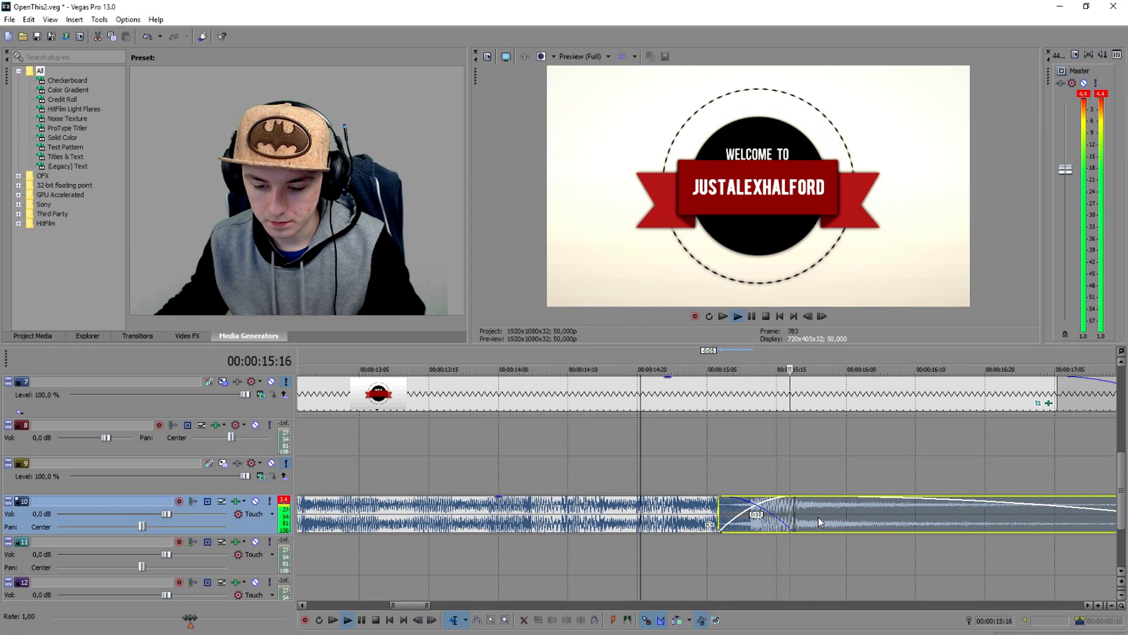
Step: Play back the crossfade from 15:02, widen it to about 0:12, and nudge the ending slightly later
key(space)
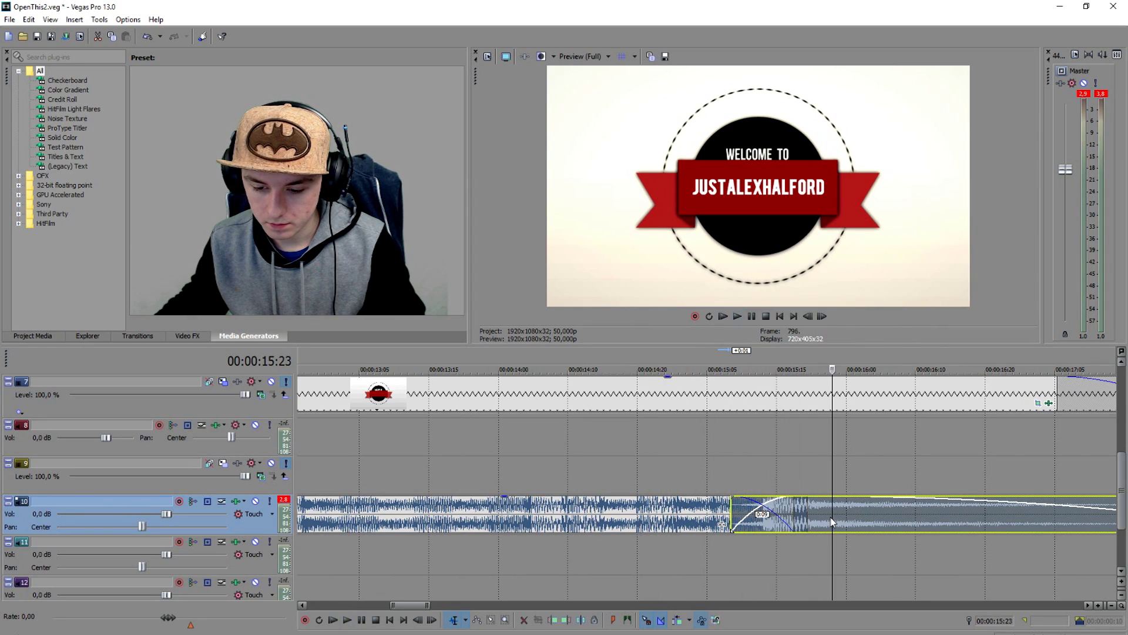
click(689, 470)
key(space)
key(space)
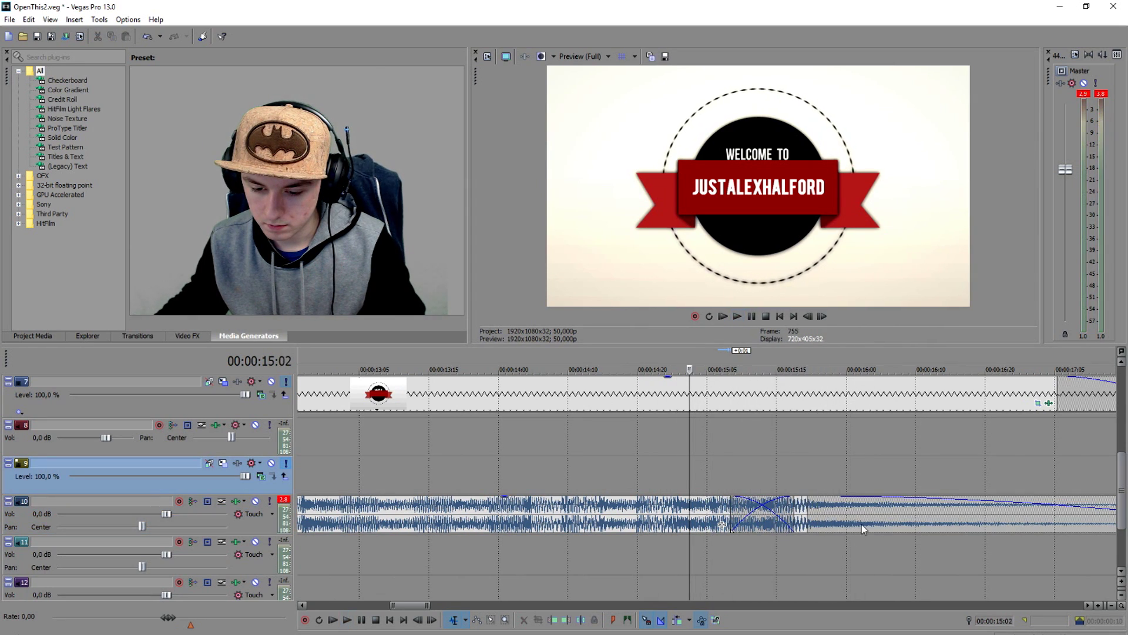
drag(862, 524, 842, 525)
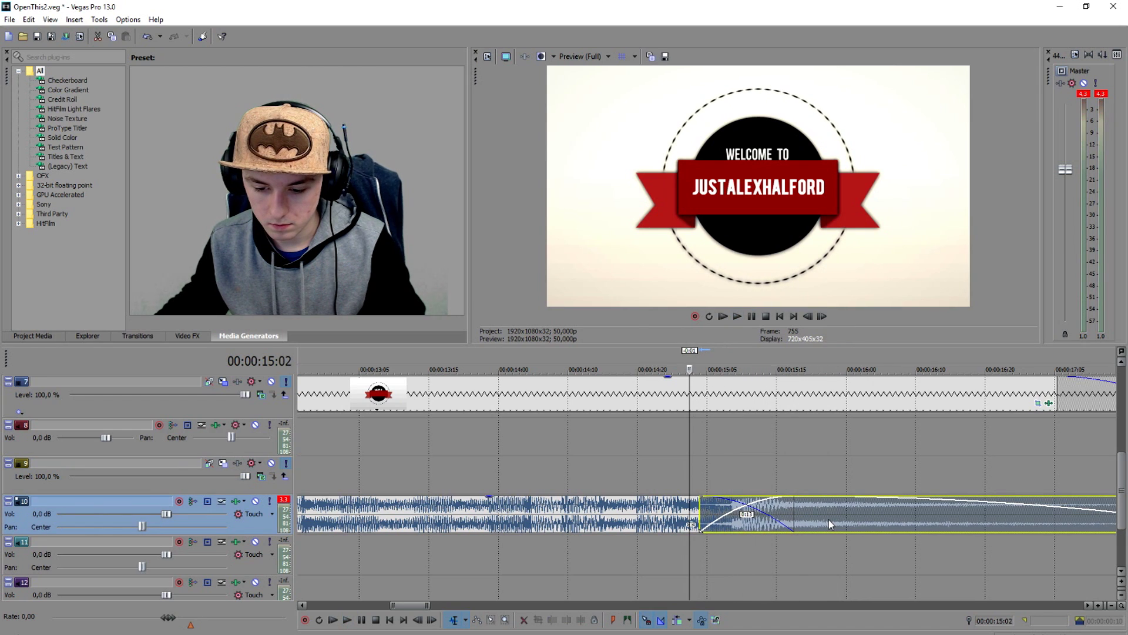
key(space)
key(space)
click(539, 444)
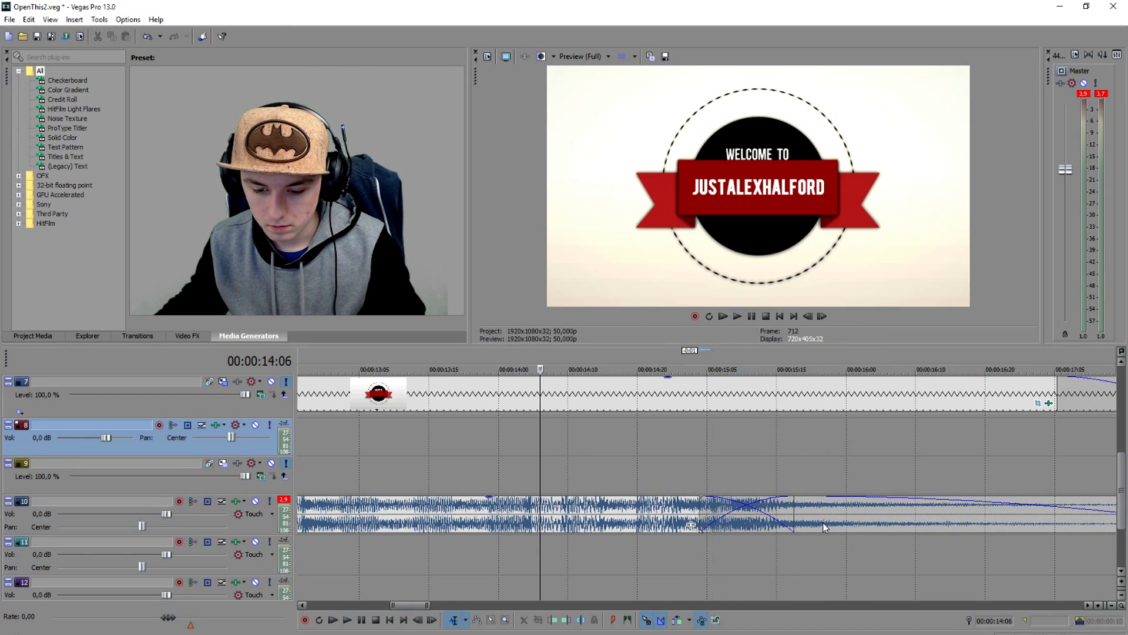
key(space)
drag(823, 523, 833, 524)
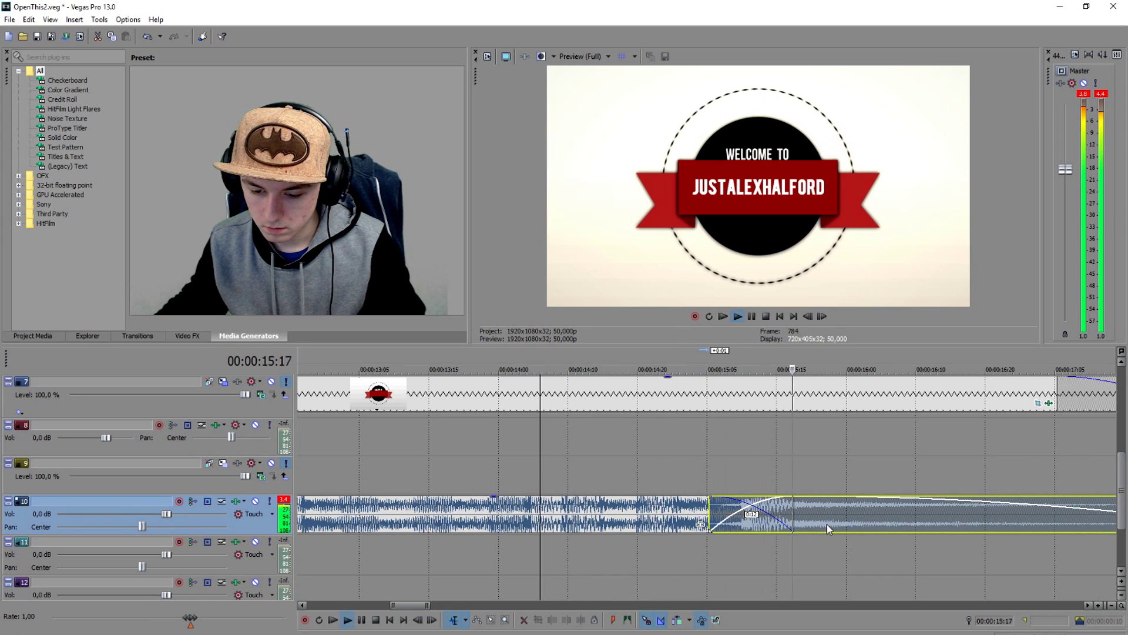
key(space)
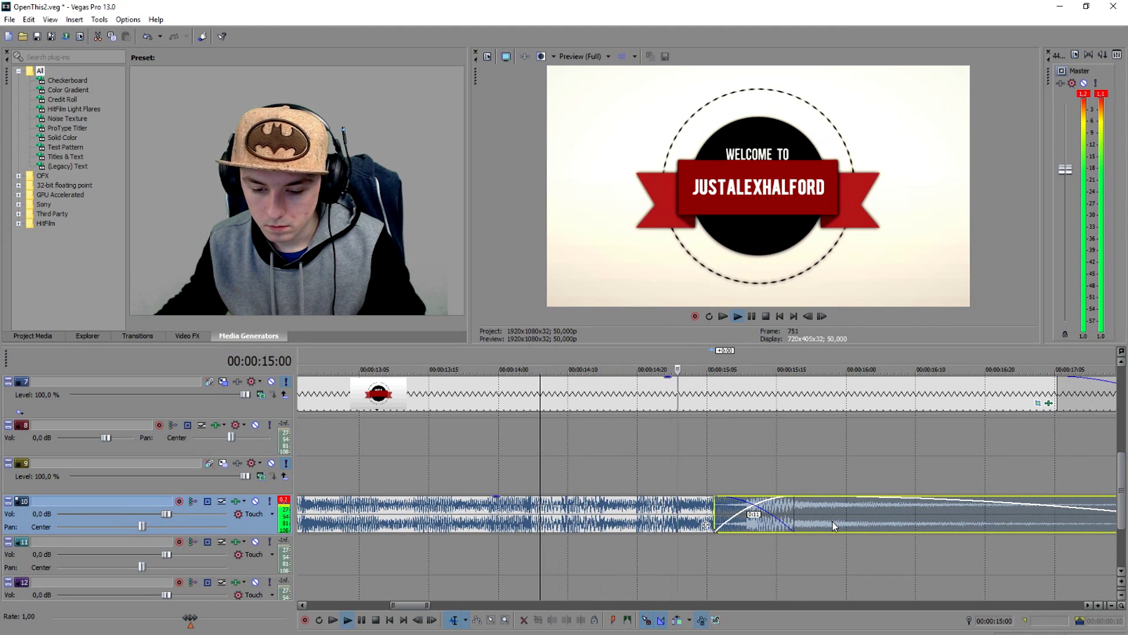
click(548, 453)
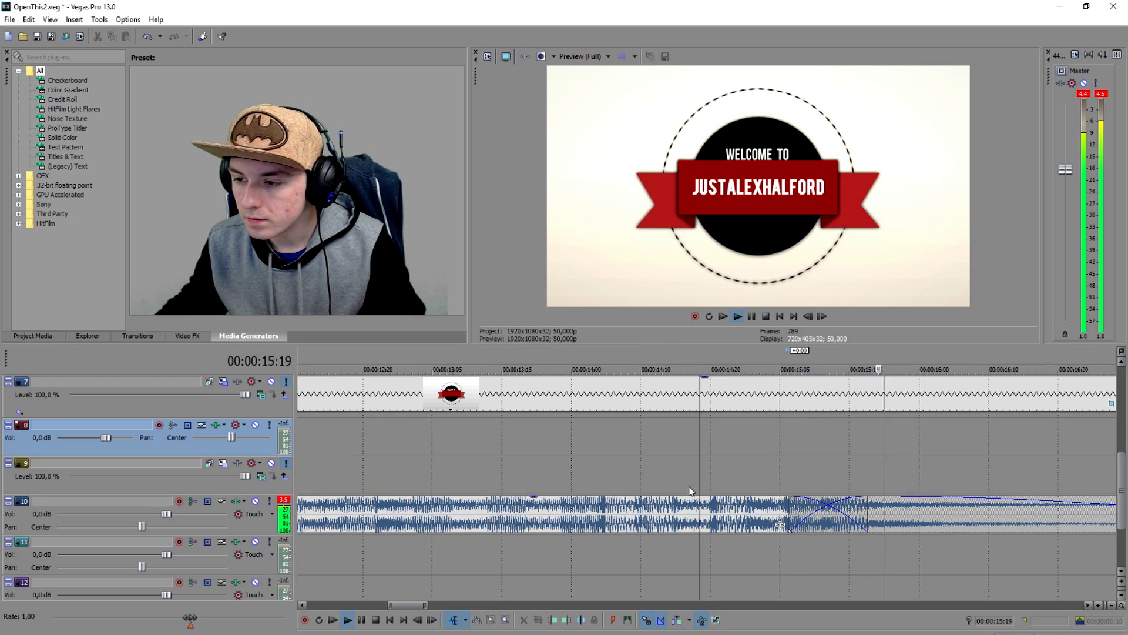
scroll(689, 490, down, 5)
key(space)
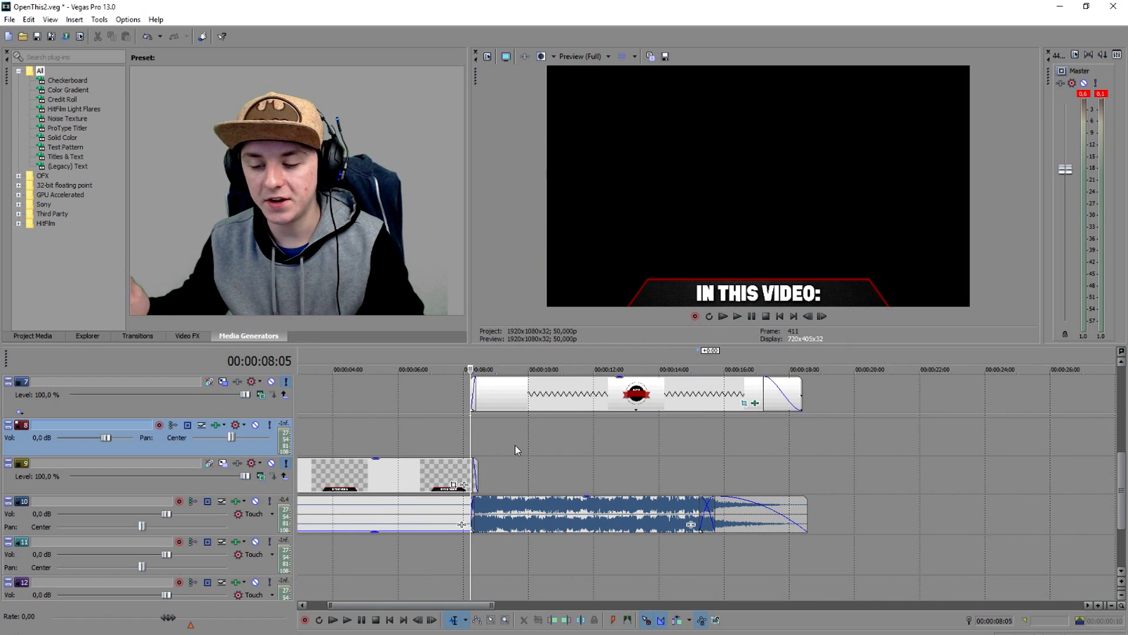
scroll(515, 446, left, 3)
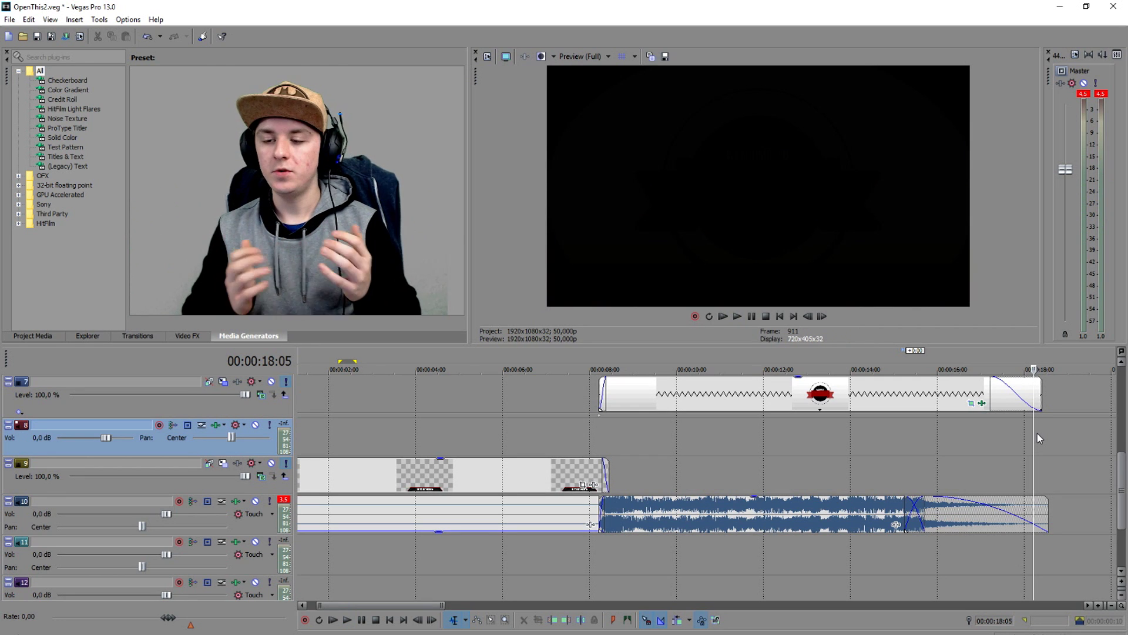
click(1054, 420)
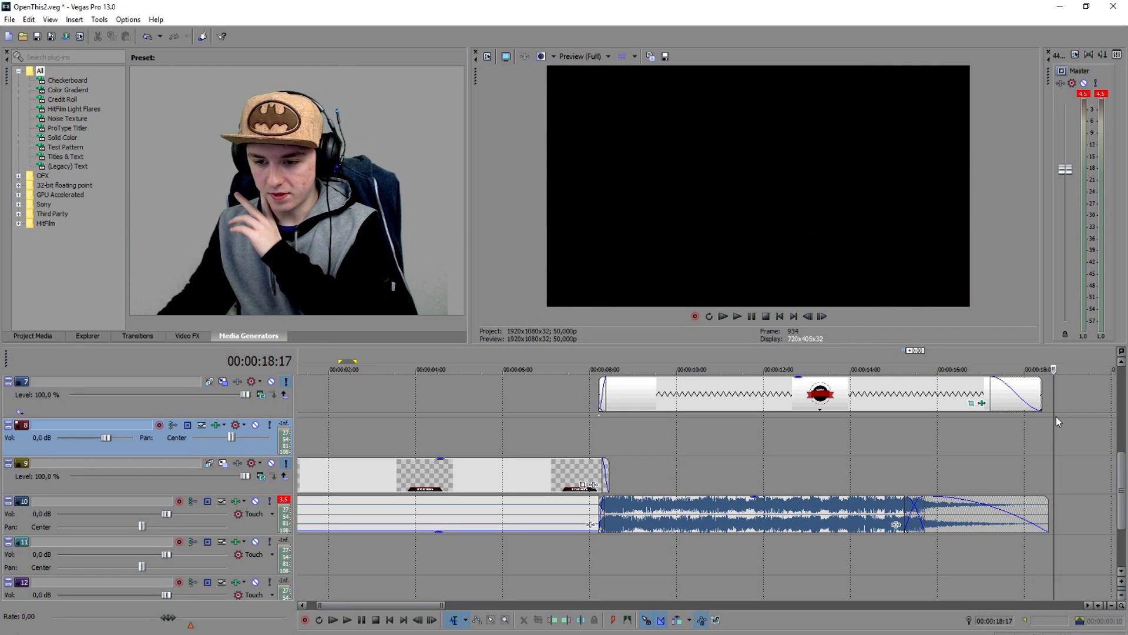